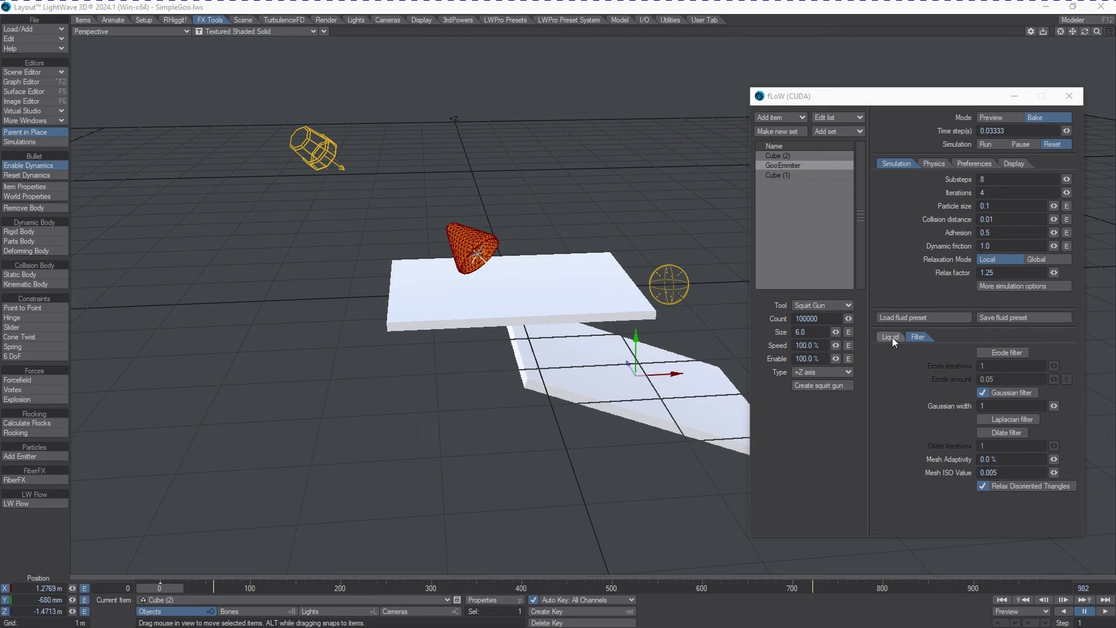
Review the liquid settings, run the fluid simulation in Preview mode, and reset it
left_click(890, 337)
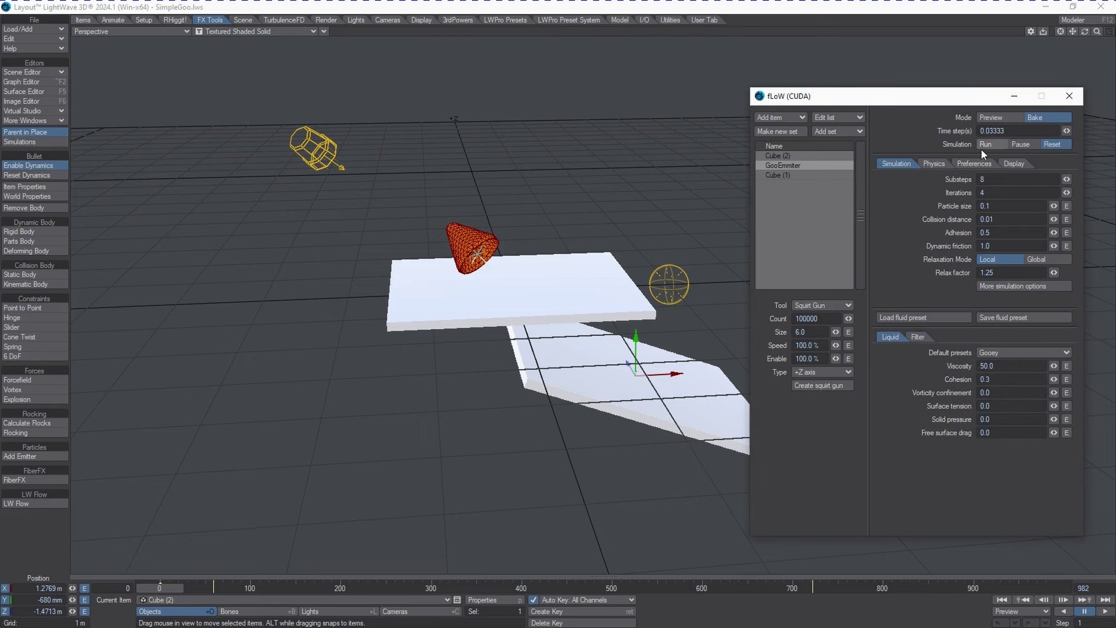
left_click(1000, 117)
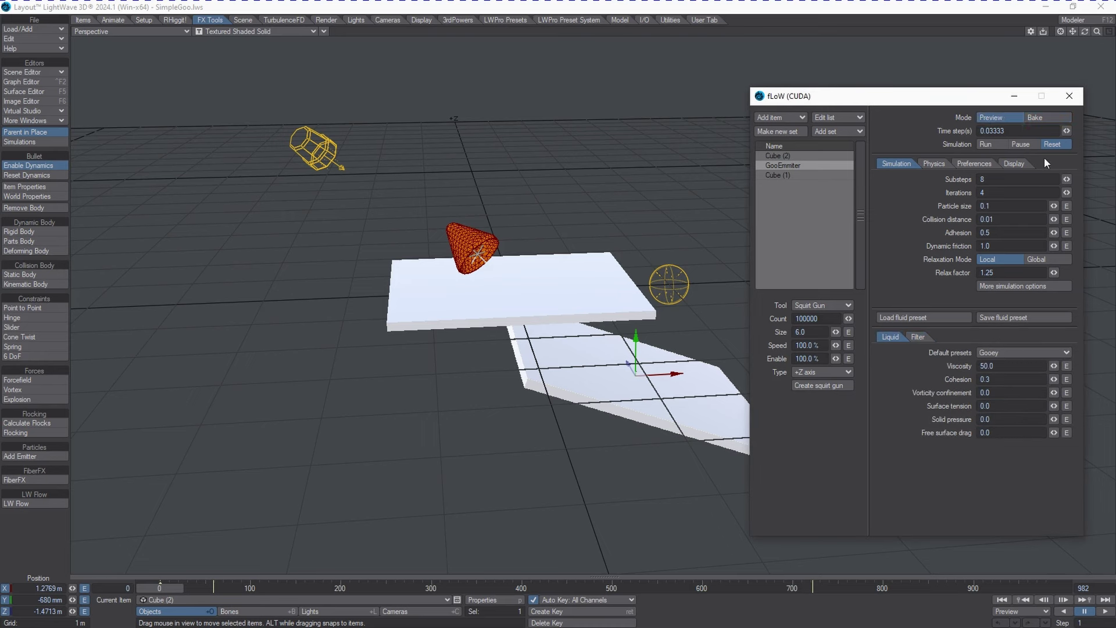
left_click(994, 143)
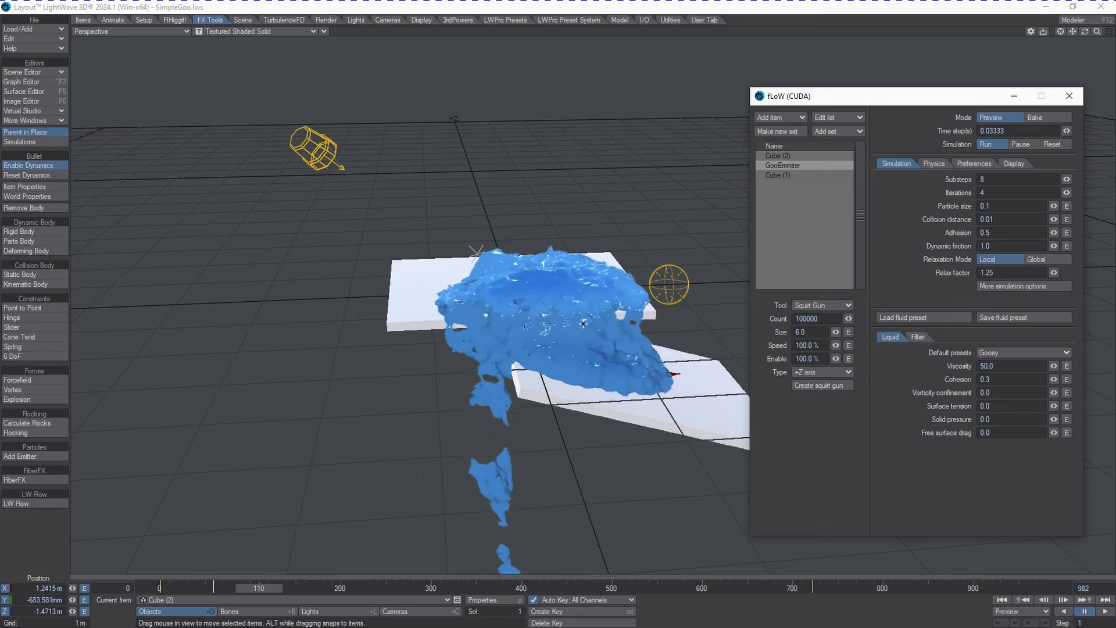
left_click(1051, 145)
Switch the simulation to Bake mode, show the filter settings, and start the bake with existing mesh files overwritten
left_click(1034, 118)
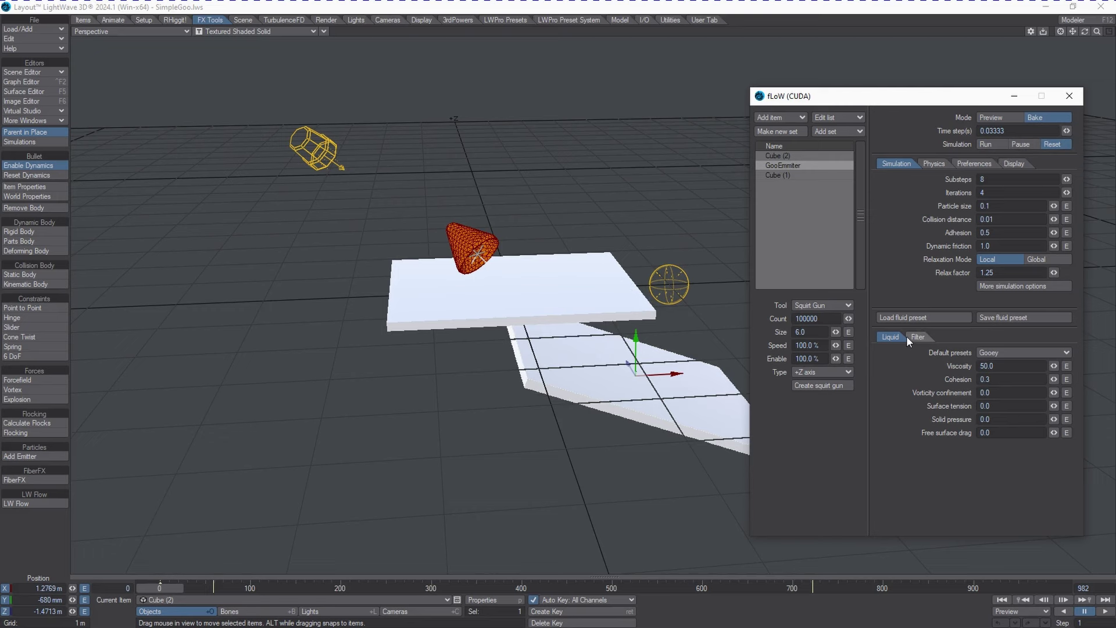
left_click(922, 337)
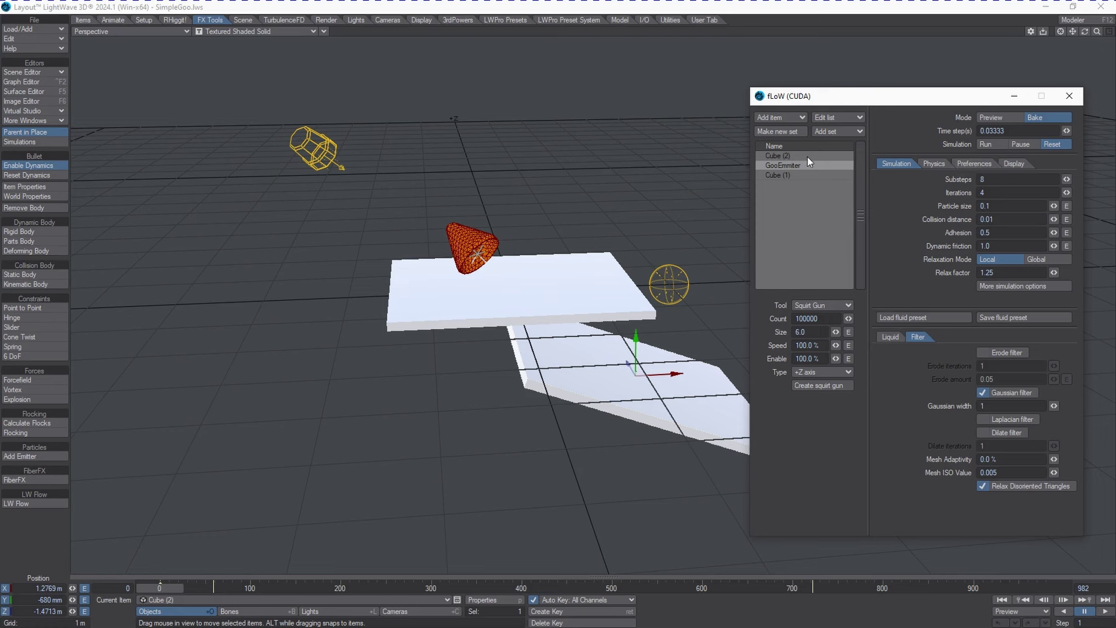
left_click(976, 144)
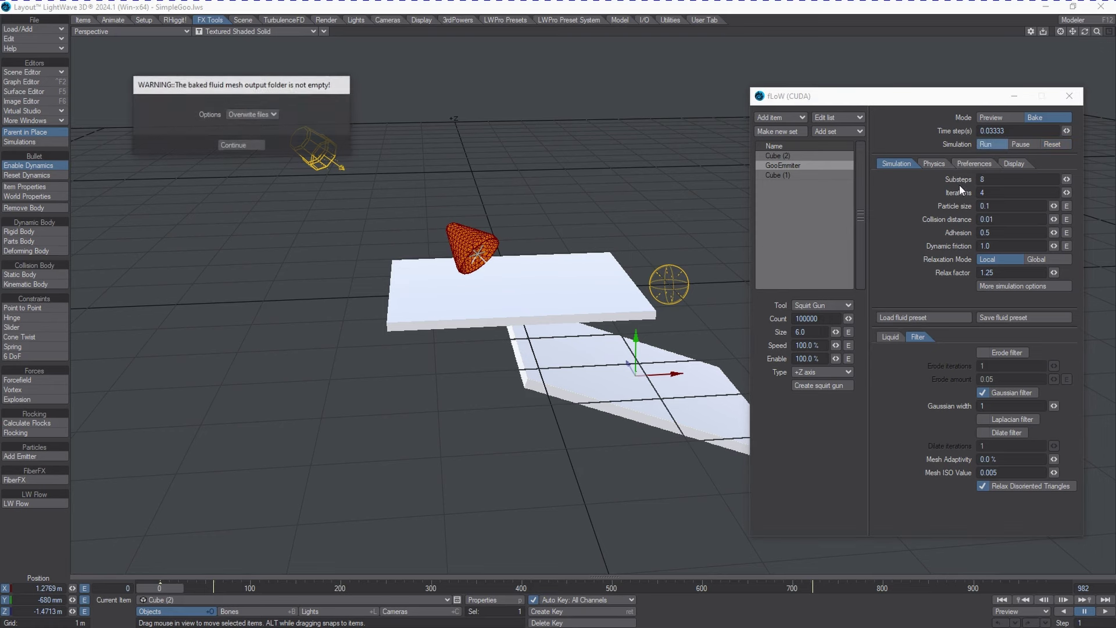
left_click(235, 144)
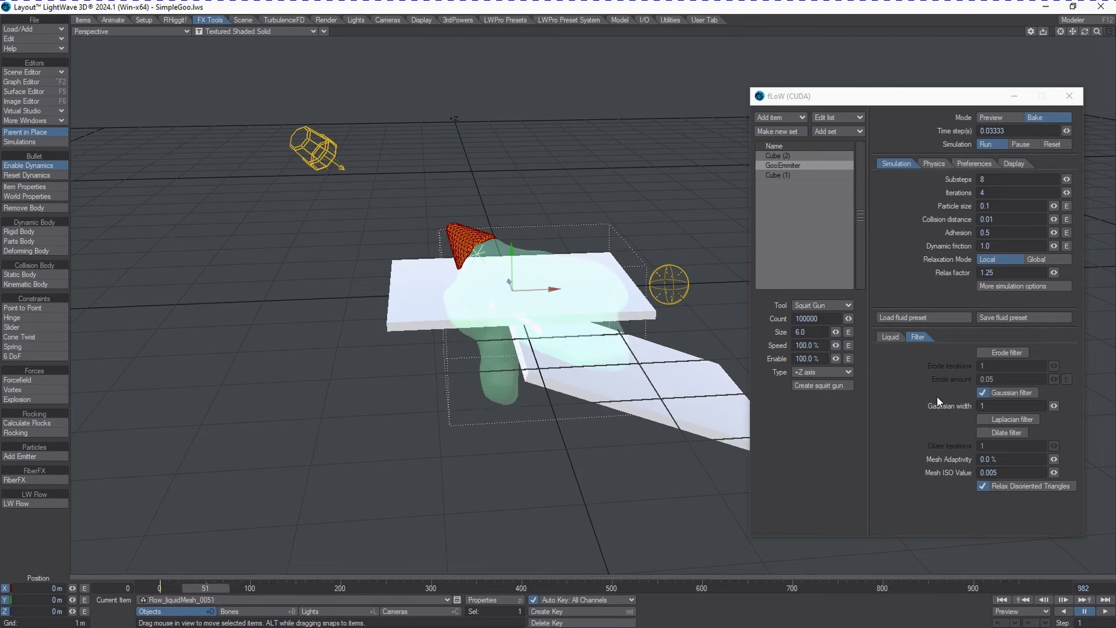
Disable the Gaussian filter and enable the Erode filter with 2 erode iterations
left_click(982, 394)
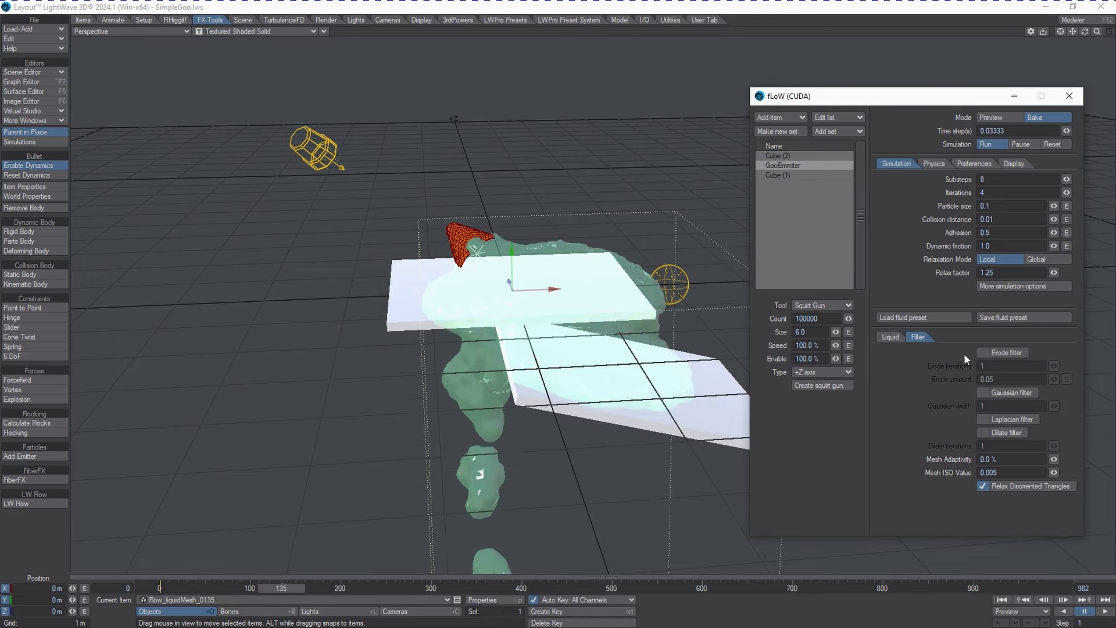
left_click(986, 353)
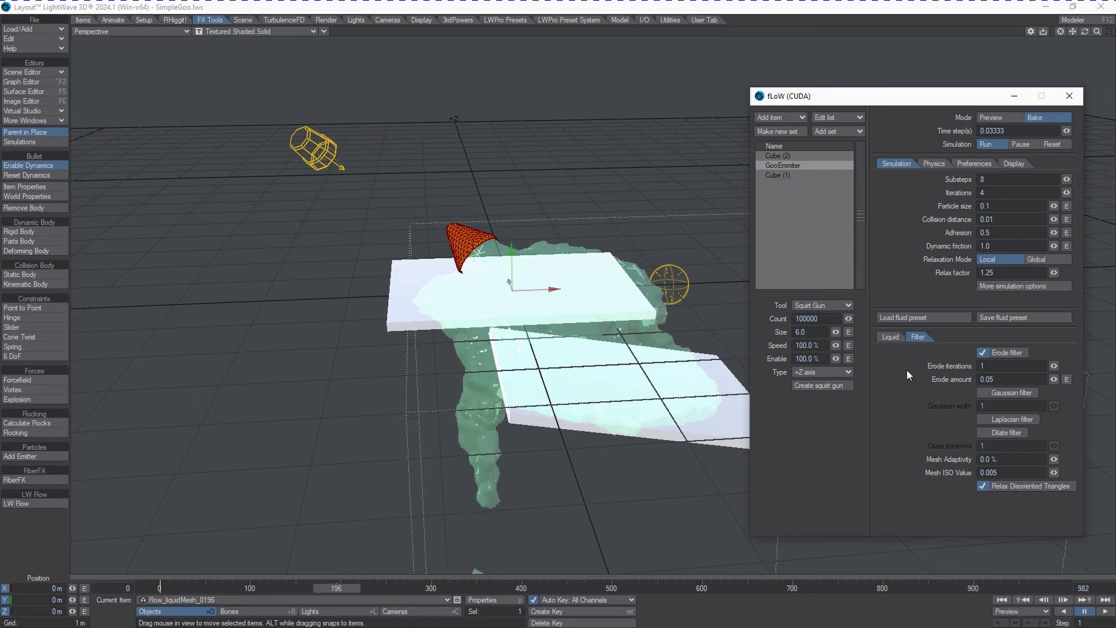
left_click(989, 369)
type("2")
key("Tab")
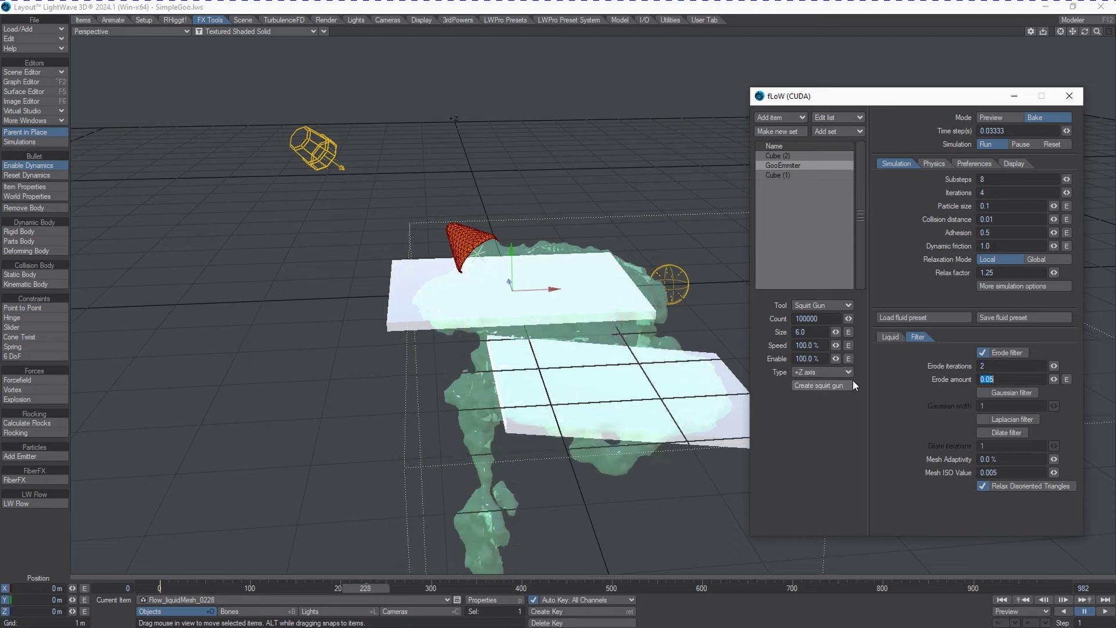
key("Return")
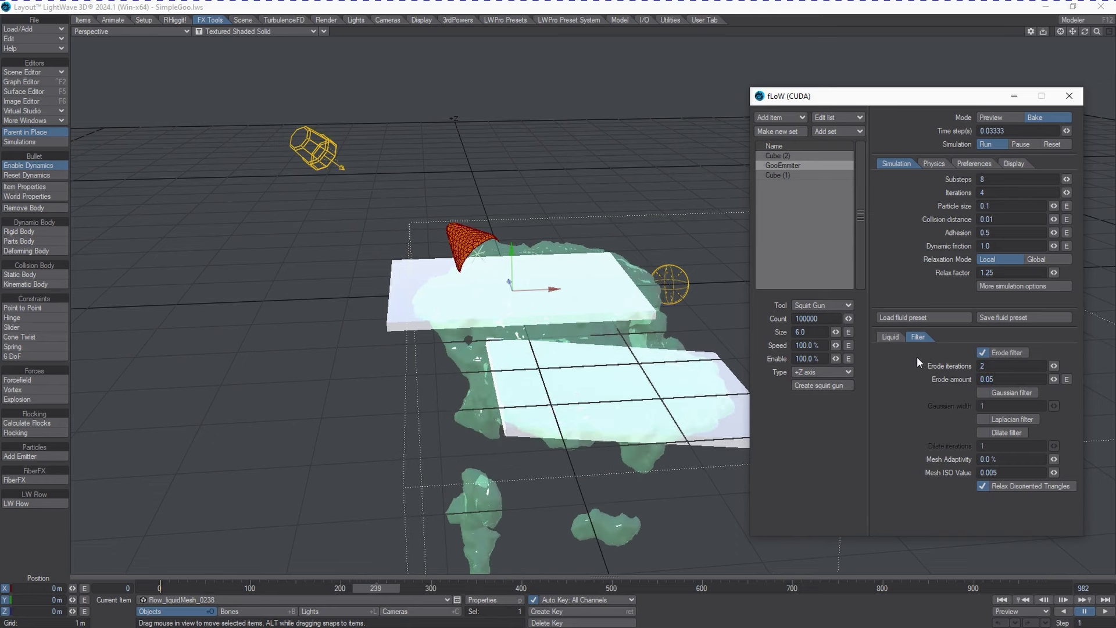
Set the erode iterations to 3, reset the simulation, and start a fresh bake with existing mesh files overwritten
left_click(997, 366)
type("3")
key("Tab")
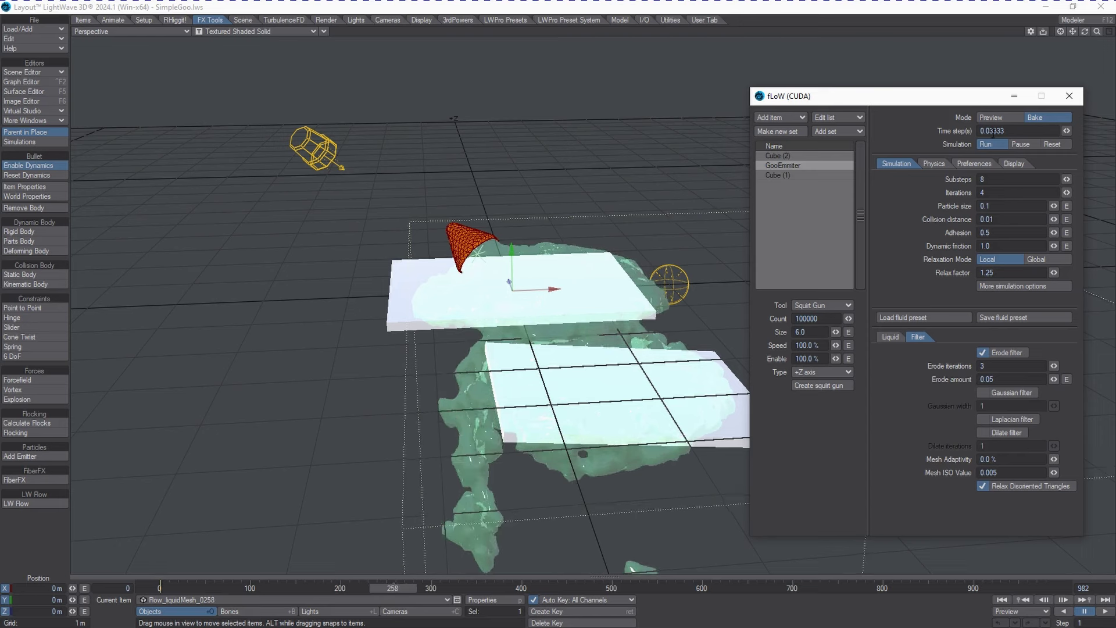
left_click(1065, 144)
left_click(991, 144)
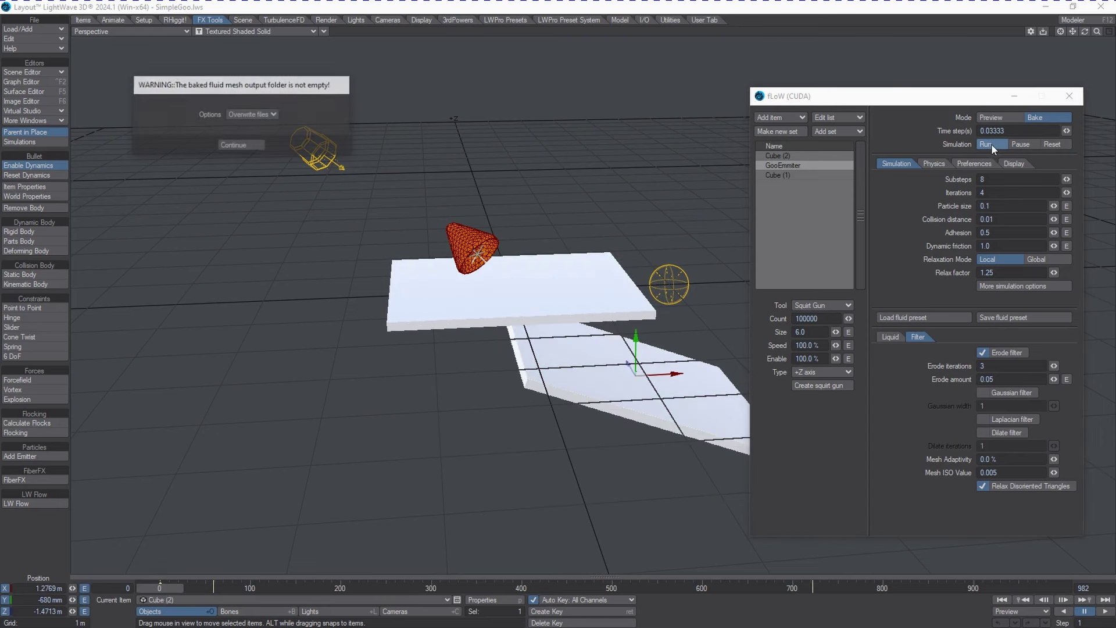
left_click(238, 145)
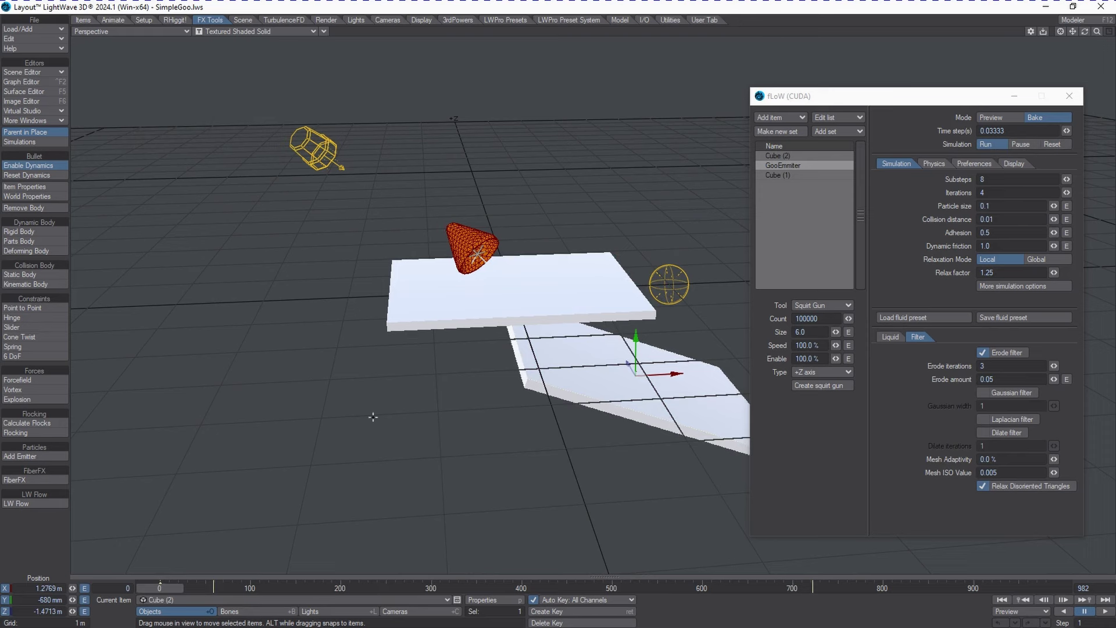
Reset the simulation and try the bake once more, overwriting the existing mesh files
left_click(1061, 146)
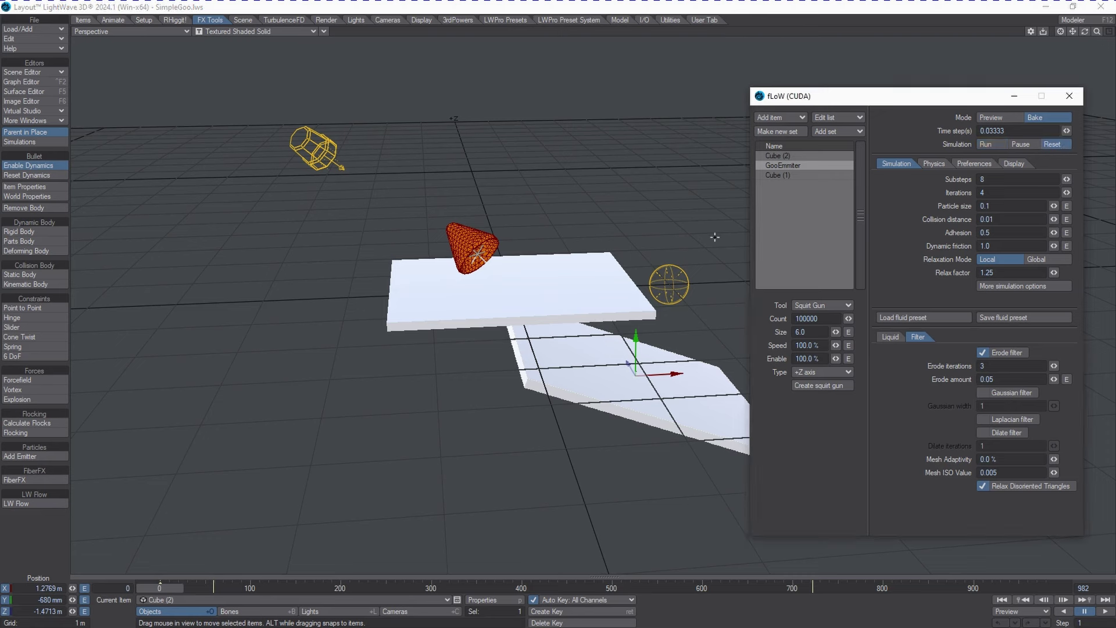
left_click(988, 144)
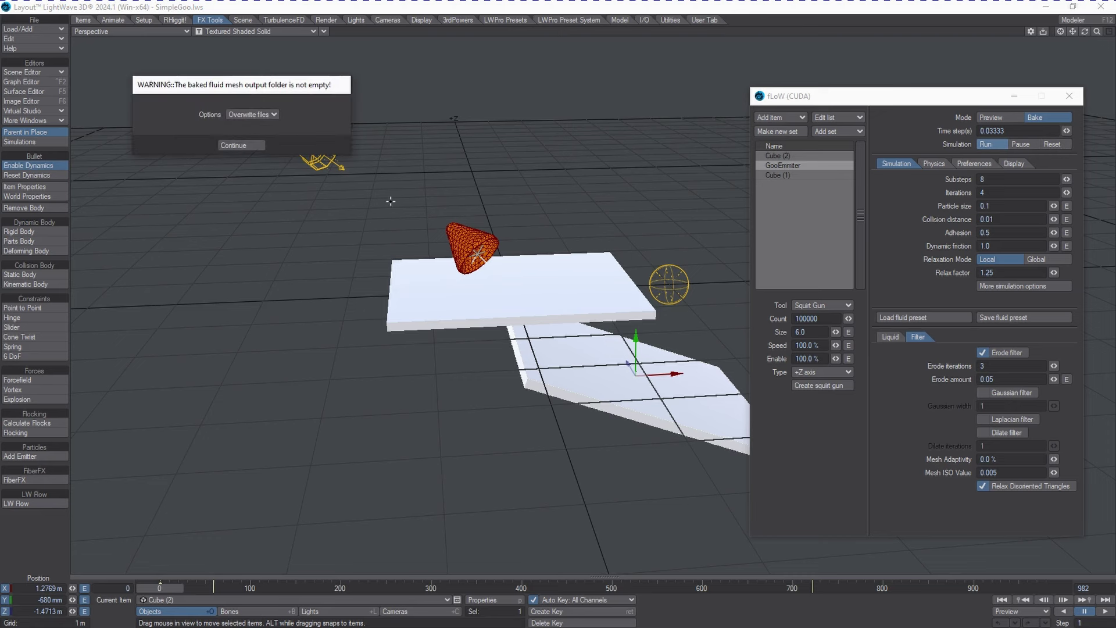
left_click(244, 146)
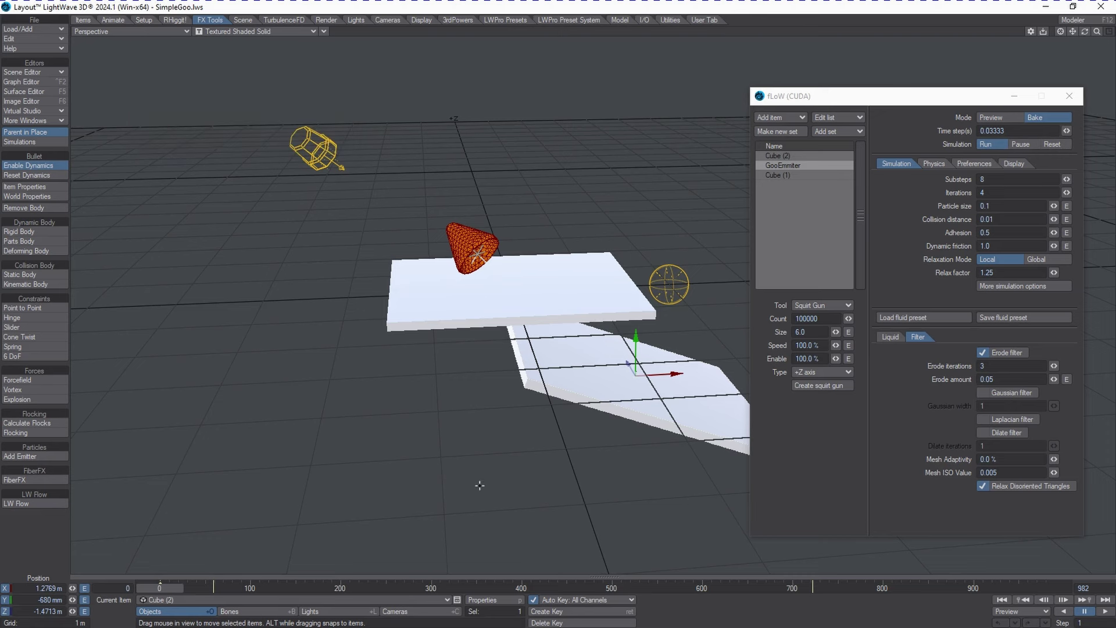
Pause the bake, set the erode iterations to 2, and run it again with existing mesh files overwritten
left_click(1026, 144)
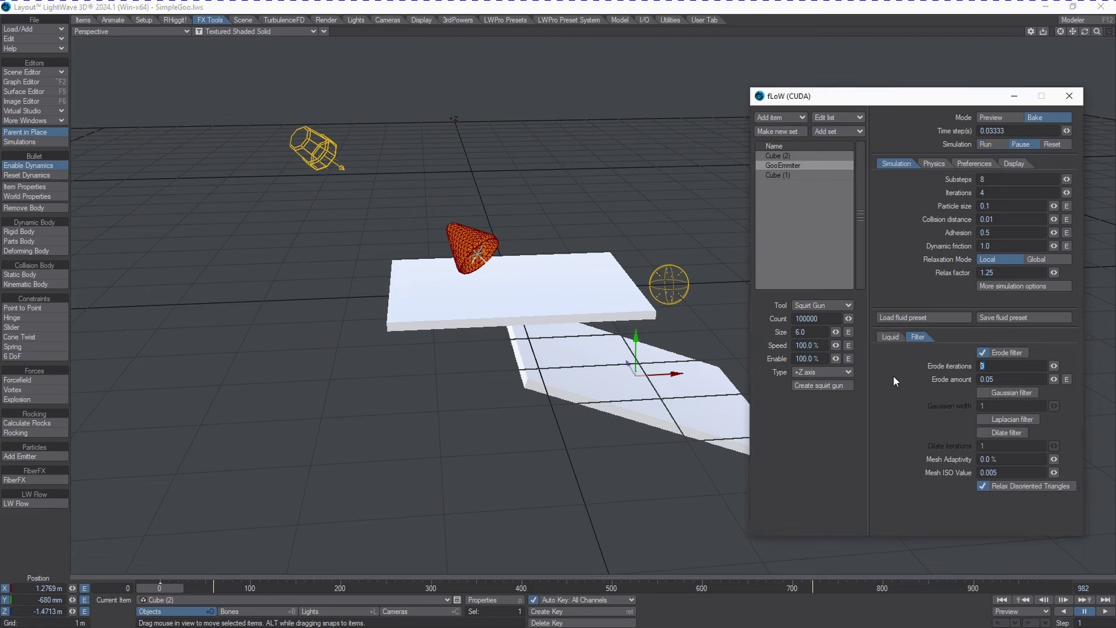
type("2")
left_click(996, 144)
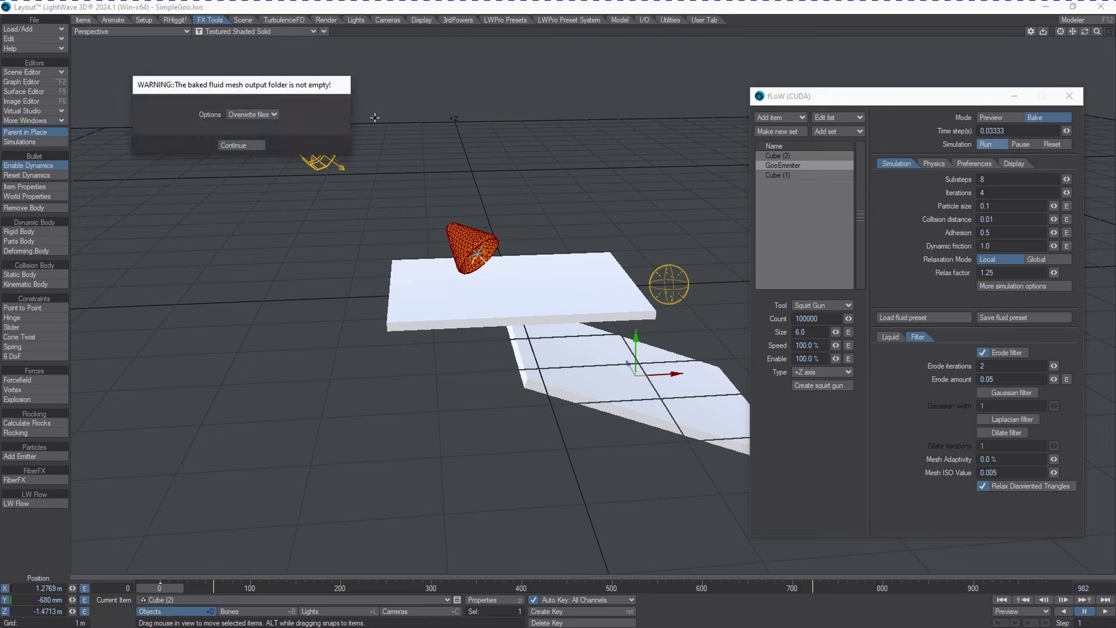
left_click(238, 147)
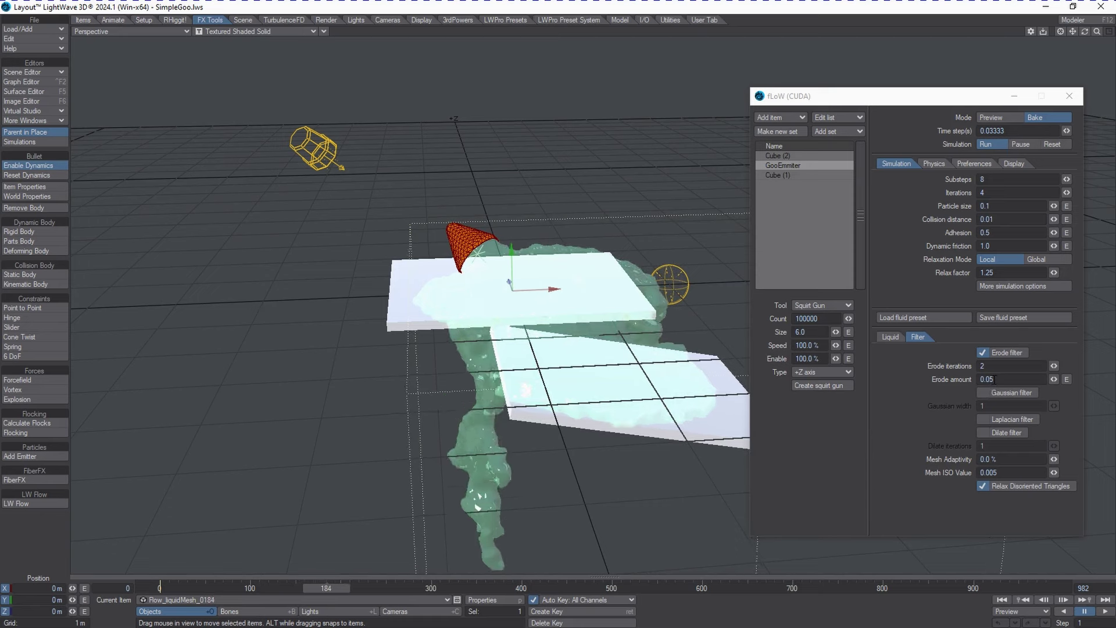
Set the erode amount to 0.0 while the bake is running
left_click(1011, 380)
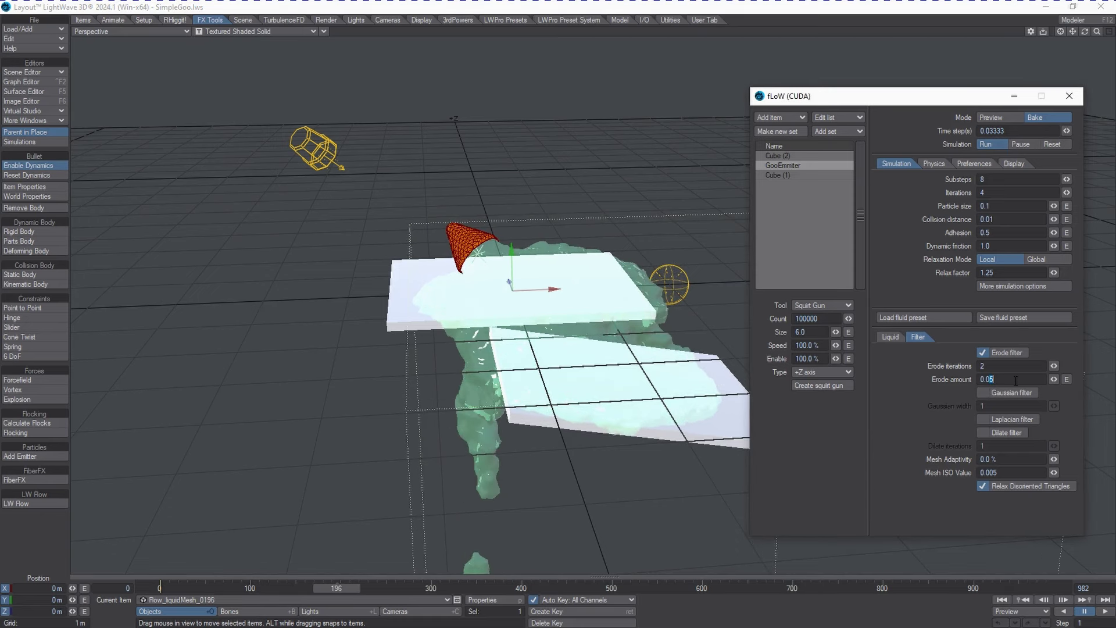
key("BackSpace")
type("1")
key("Tab")
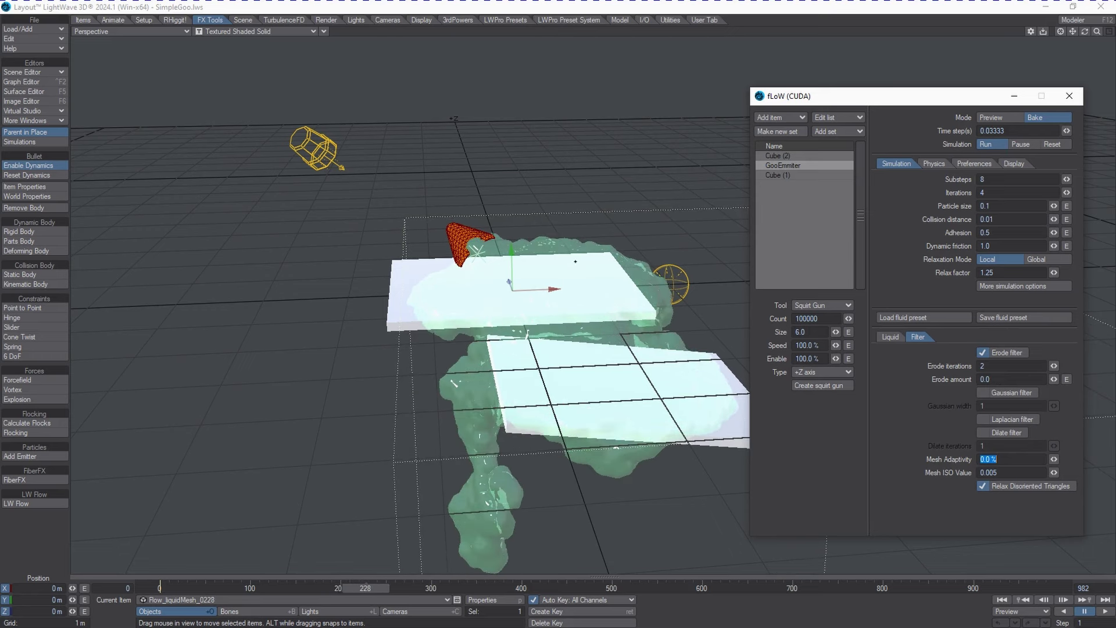
Set the erode amount to 0.025 during the running bake
left_click(907, 372)
left_click(1003, 381)
key("BackSpace")
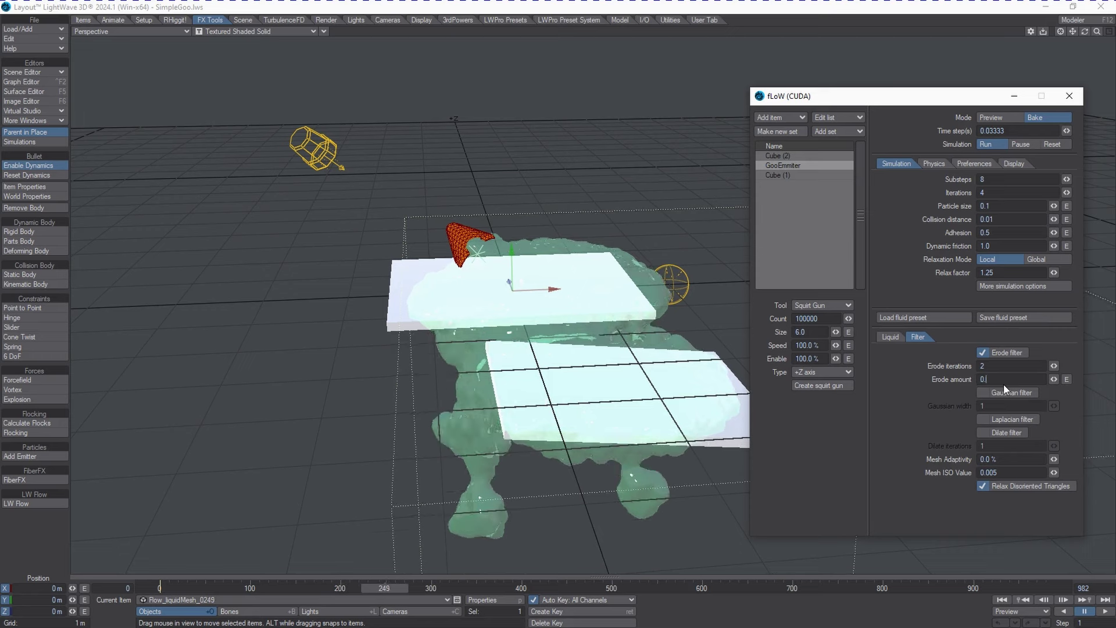
type("025")
key("Tab")
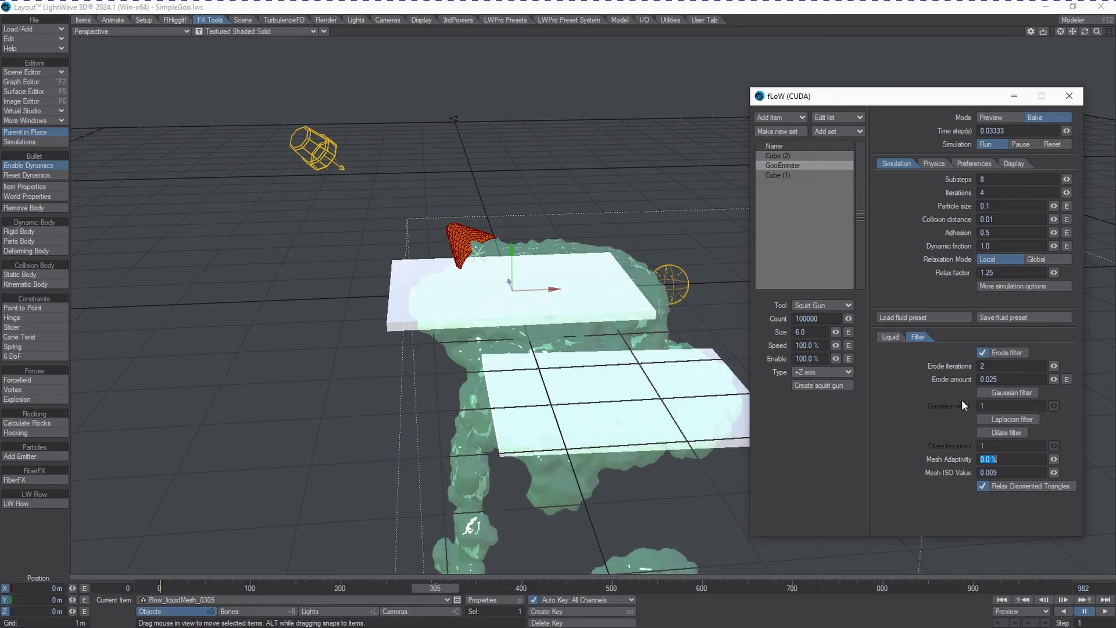
Set the erode amount to 0.05 on the fluid mesh being baked
left_click(1016, 379)
type("0.0")
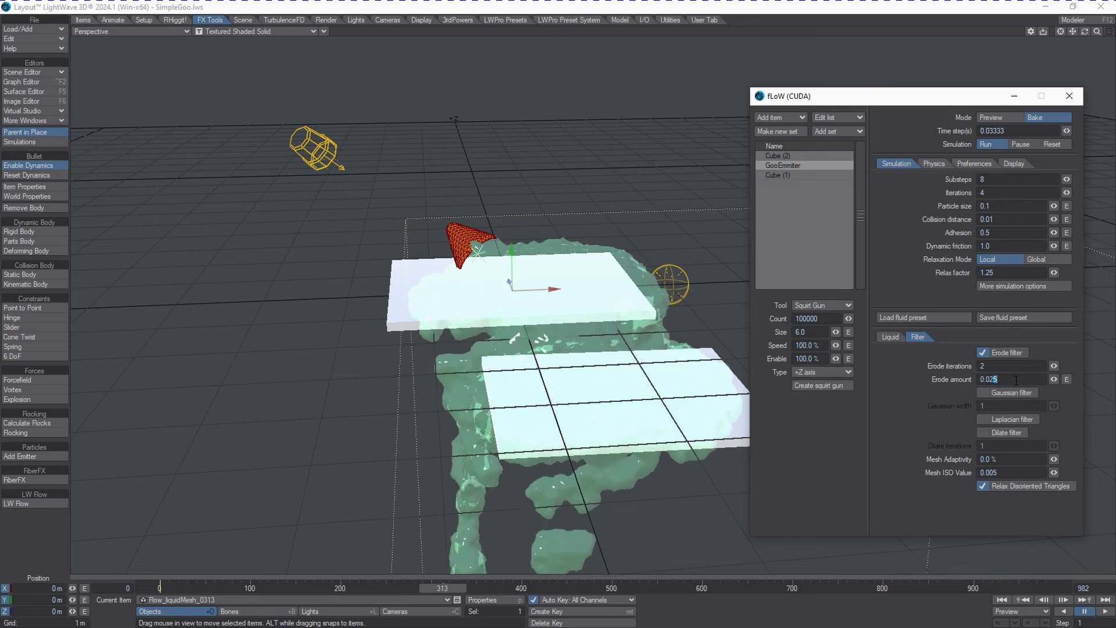
type("5")
key("Tab")
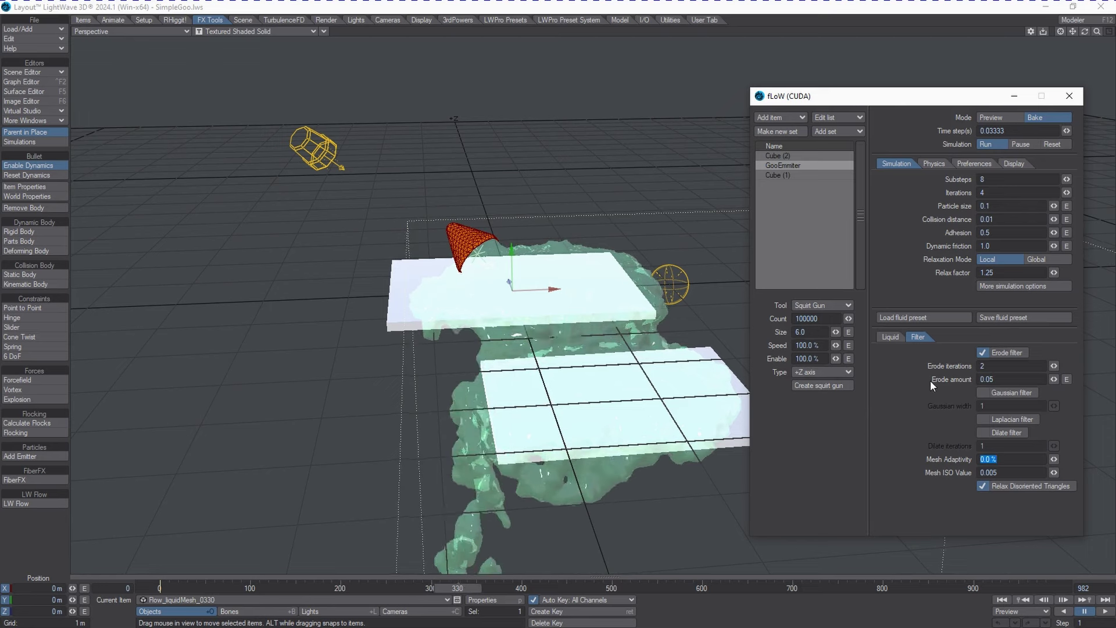
Try an erode amount of 0.1 and a stronger one of 0.5 on the fluid mesh being baked
left_click_drag(986, 379, 1003, 380)
type("1")
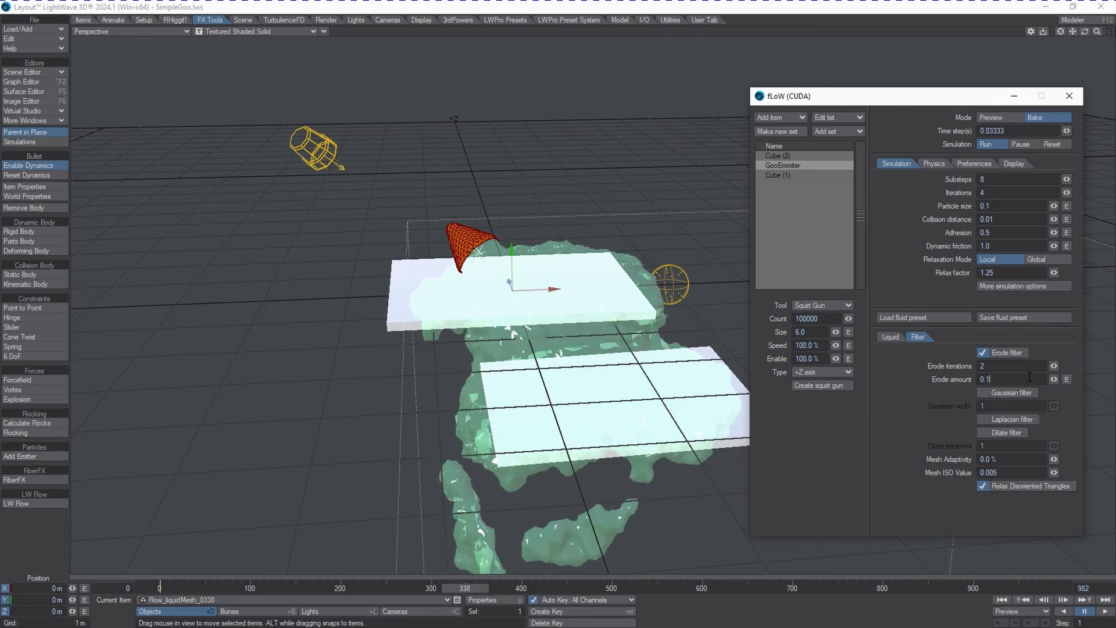
key("Tab")
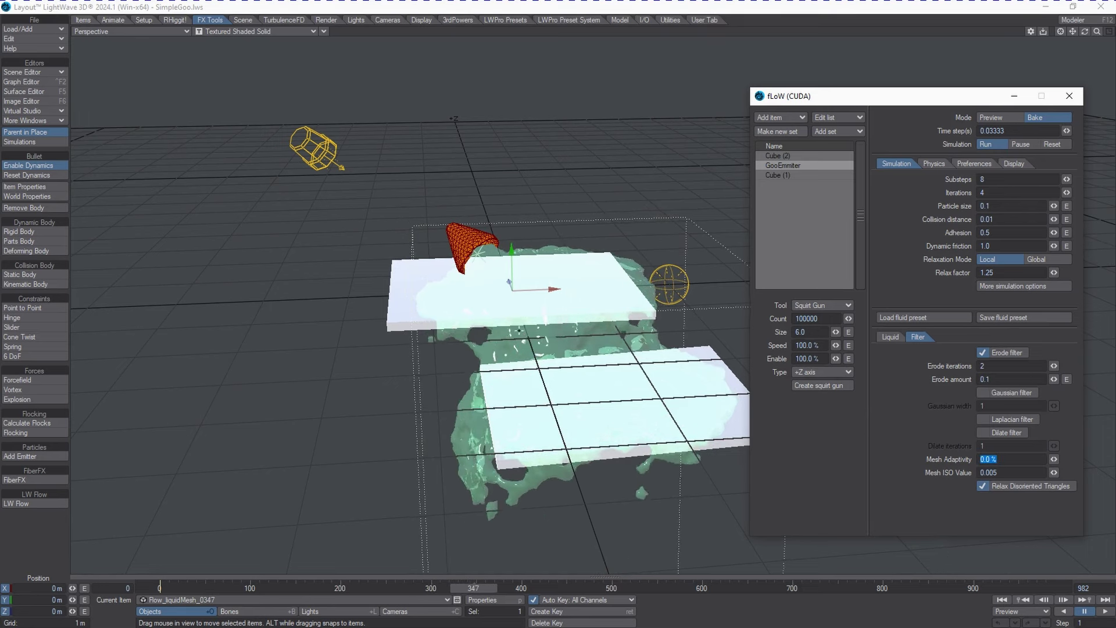
left_click_drag(998, 378, 924, 388)
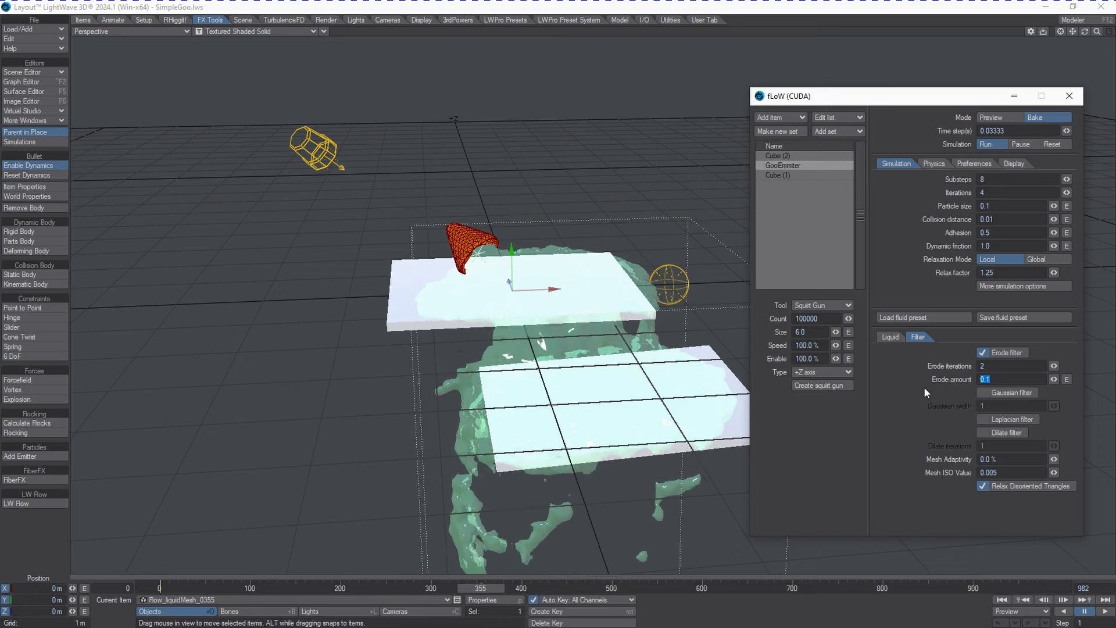
type(".5")
key("Tab")
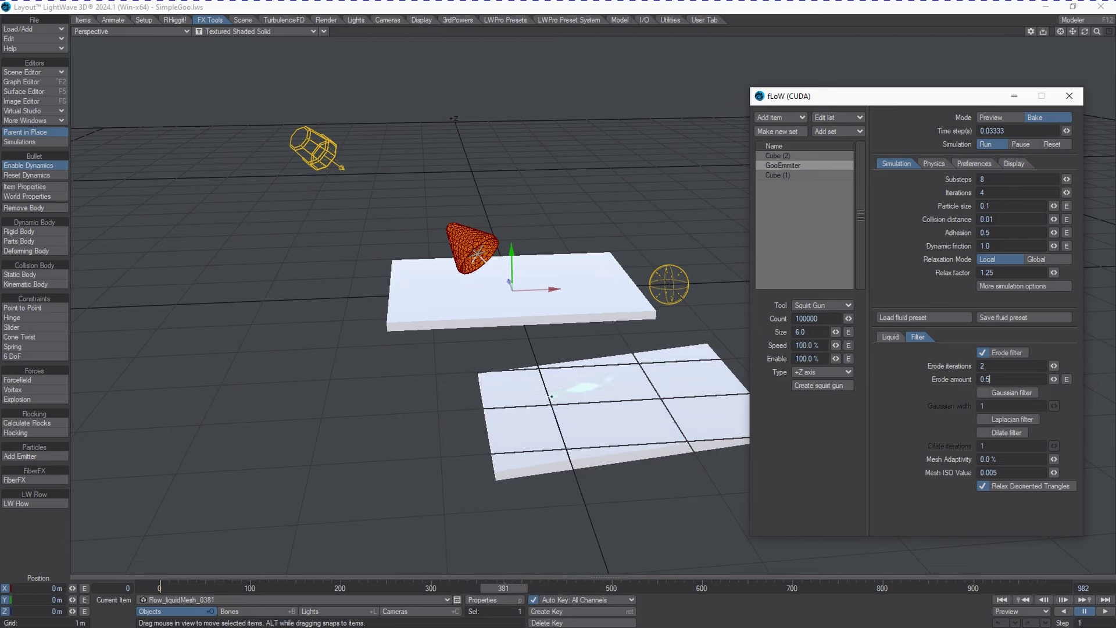
Reset the simulation and bake the fluid again from the first frame, overwriting the existing mesh files
left_click(1053, 145)
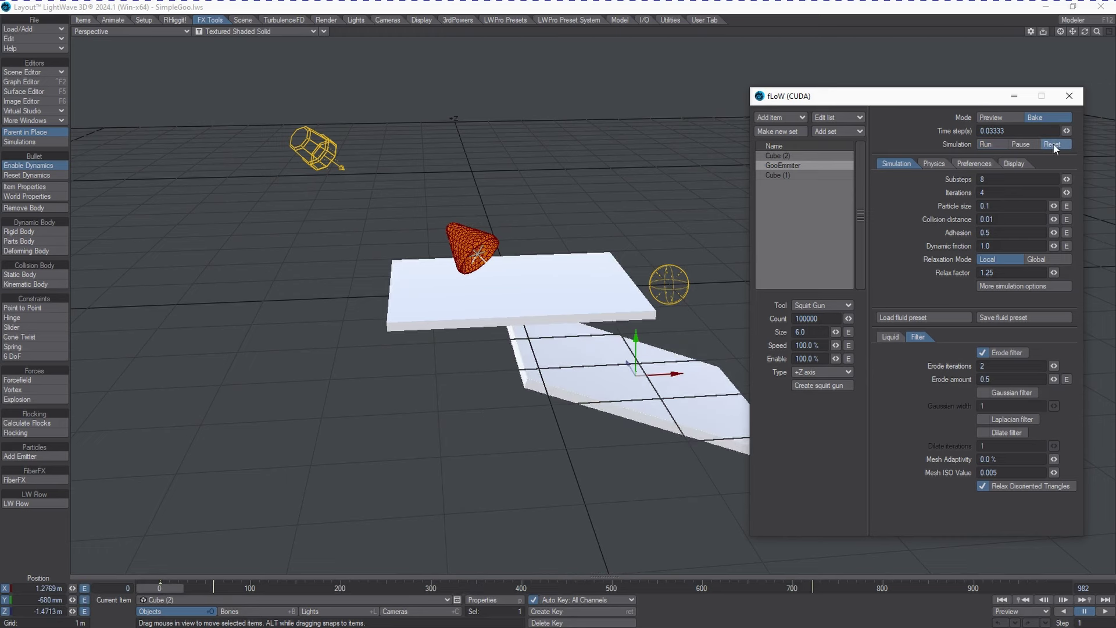
left_click(998, 145)
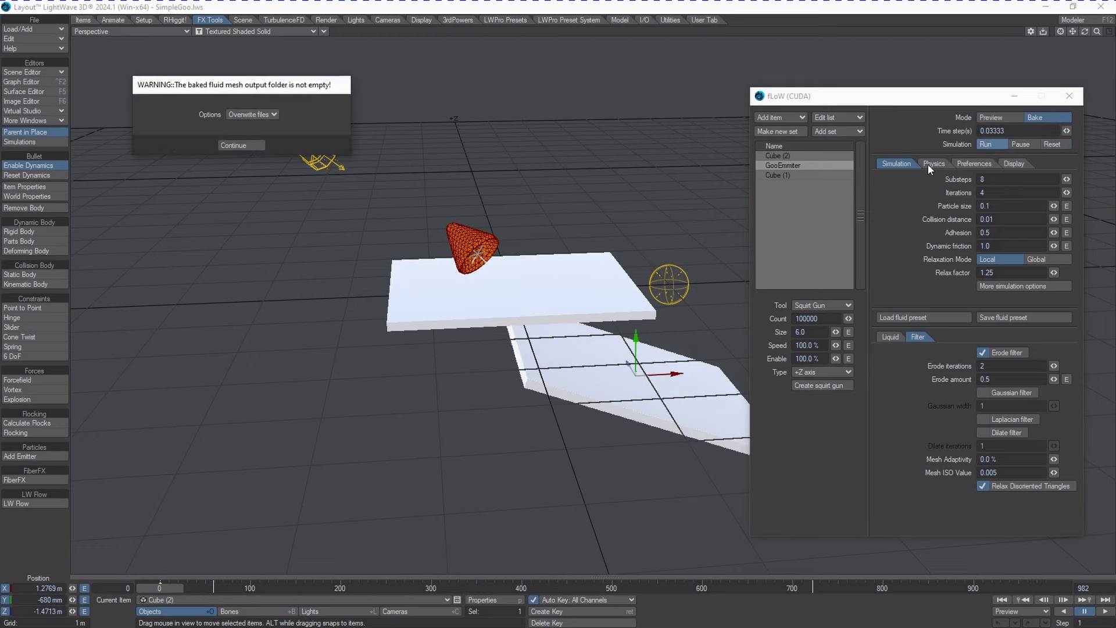
left_click(239, 144)
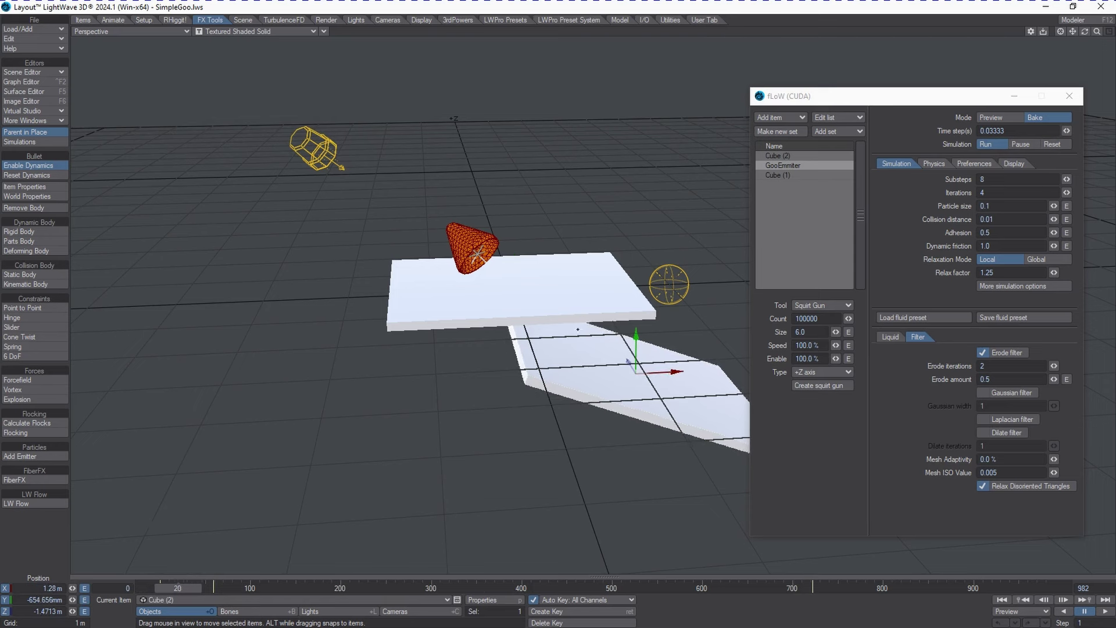
Try an erode amount of 0.3 and lower it to 0.025 on the fluid mesh being baked
left_click(1009, 380)
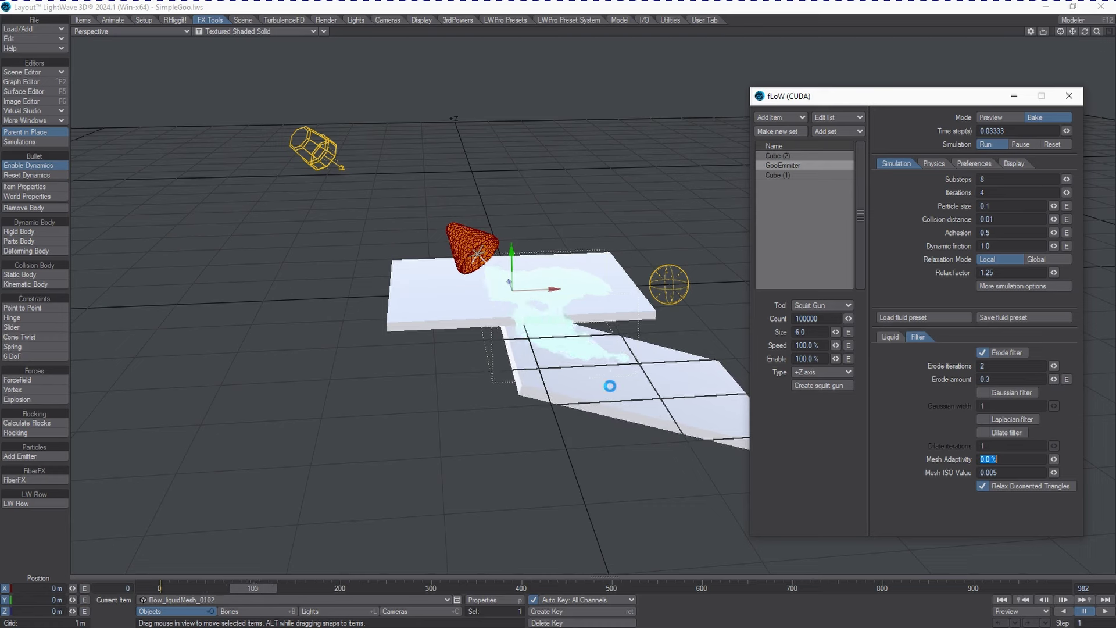
left_click(1021, 380)
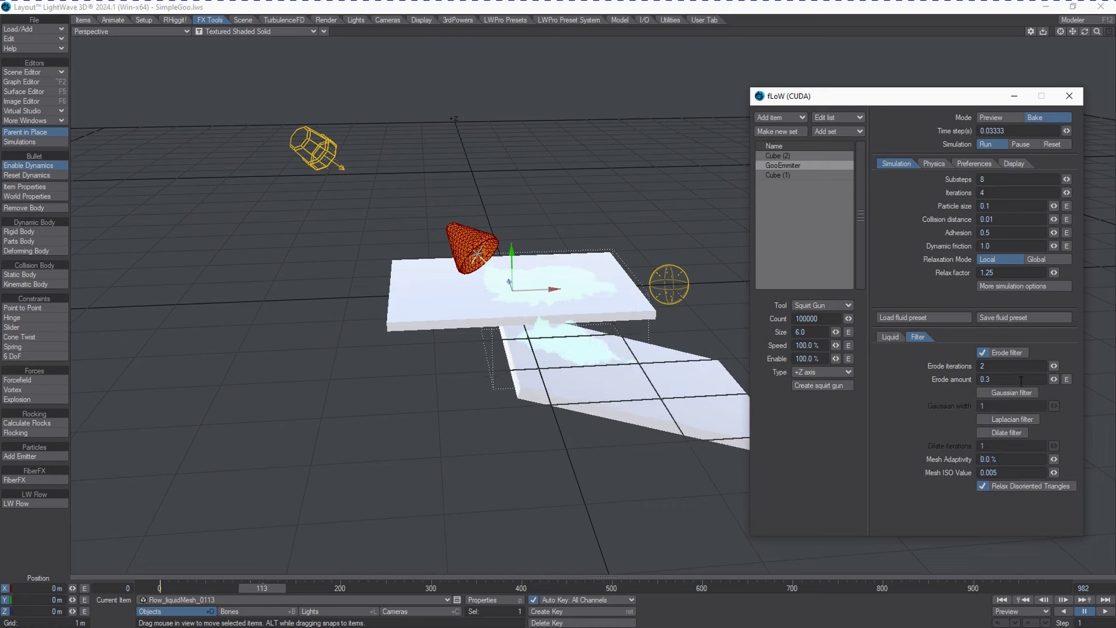
key("BackSpace")
type("0")
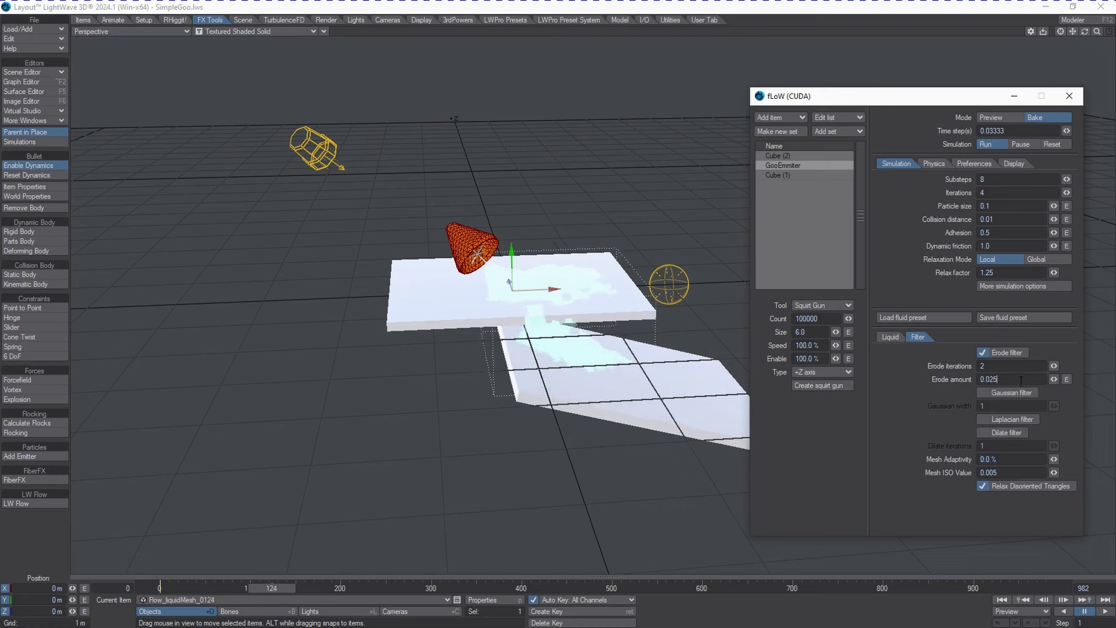
type("25")
key("Tab")
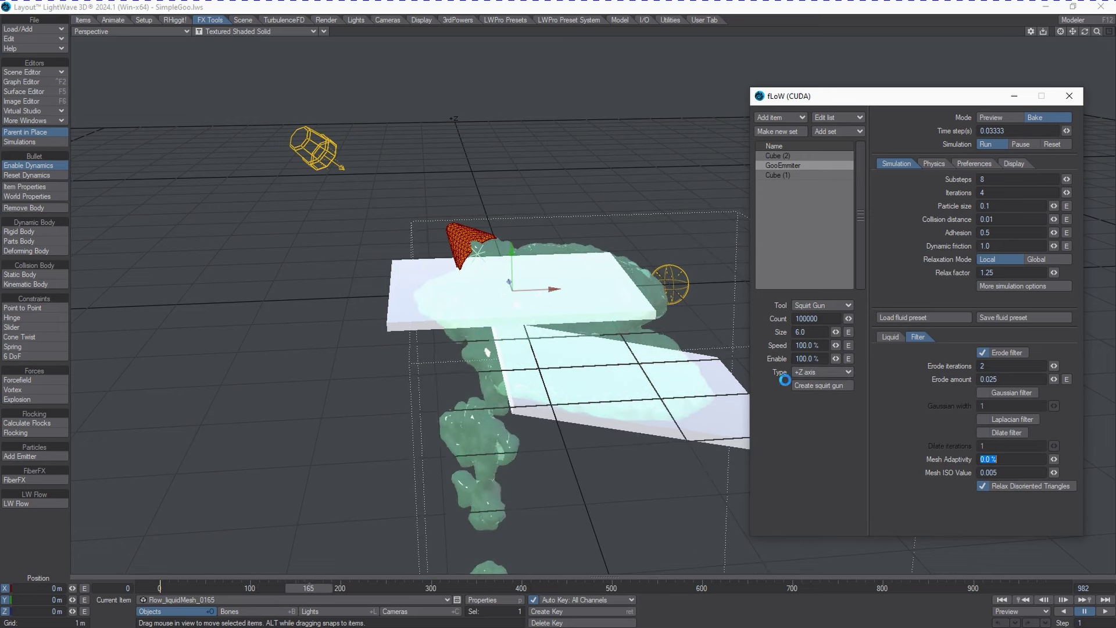
Disable the Erode filter and enable the Gaussian filter with a width of 2 during the bake
left_click(988, 352)
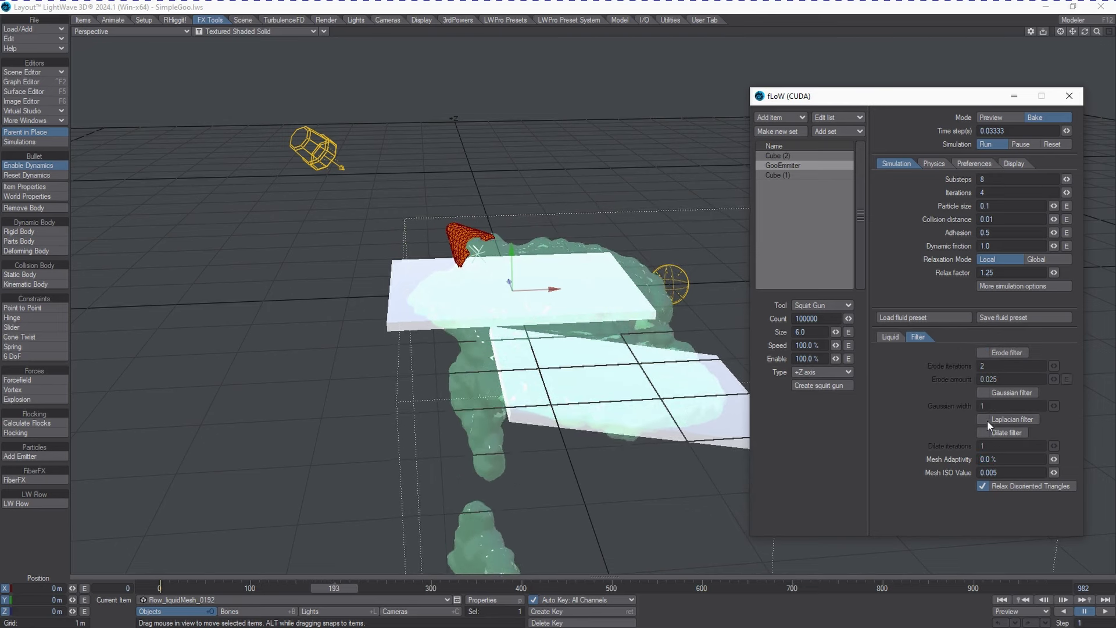
left_click(983, 395)
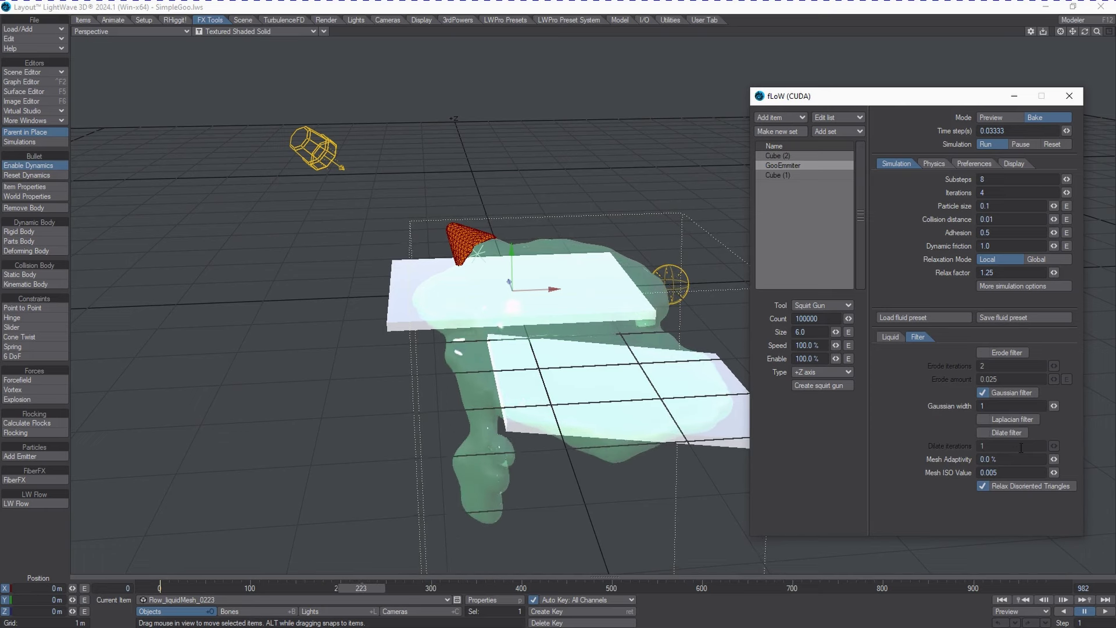
key("BackSpace")
type("2")
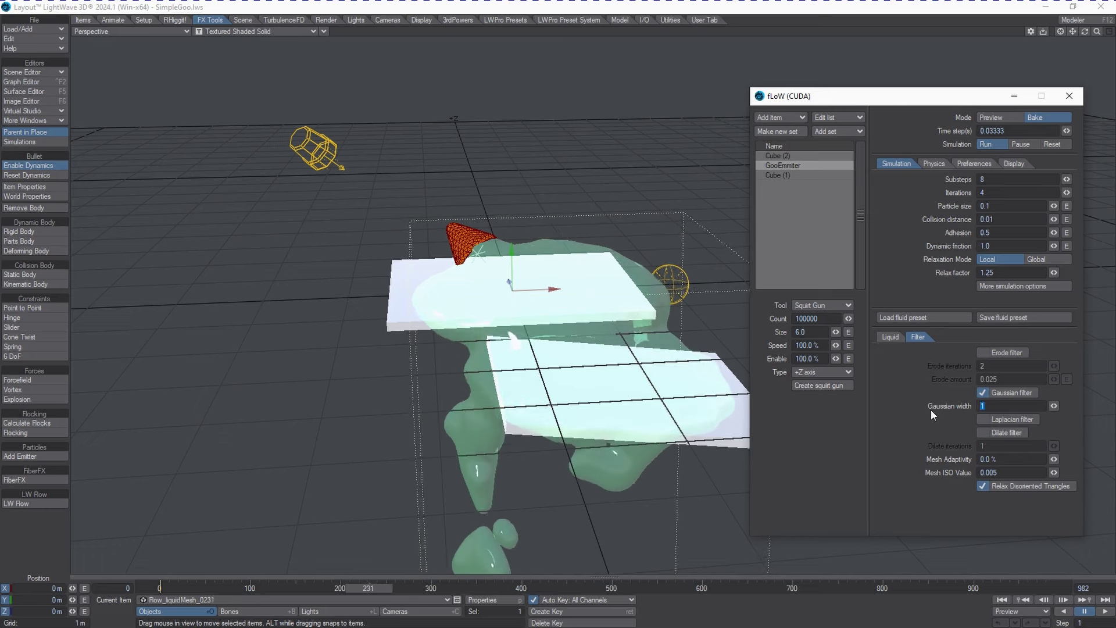
key("Tab")
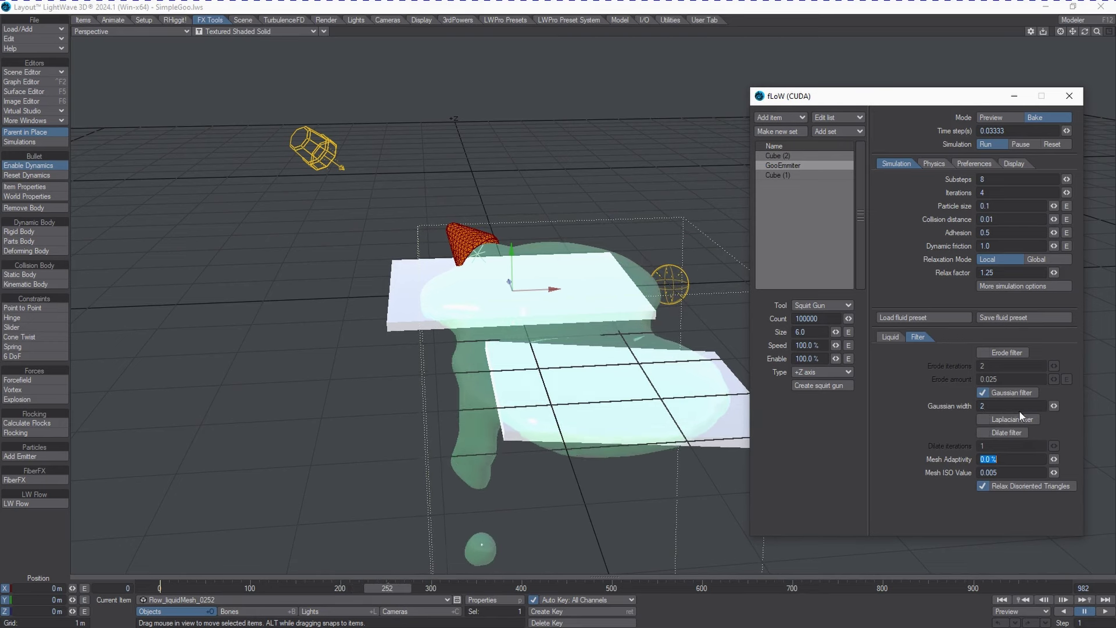
Try a Gaussian width of 3 on the fluid mesh and reduce it to 1
left_click_drag(1019, 409, 889, 413)
type("3")
key("Tab")
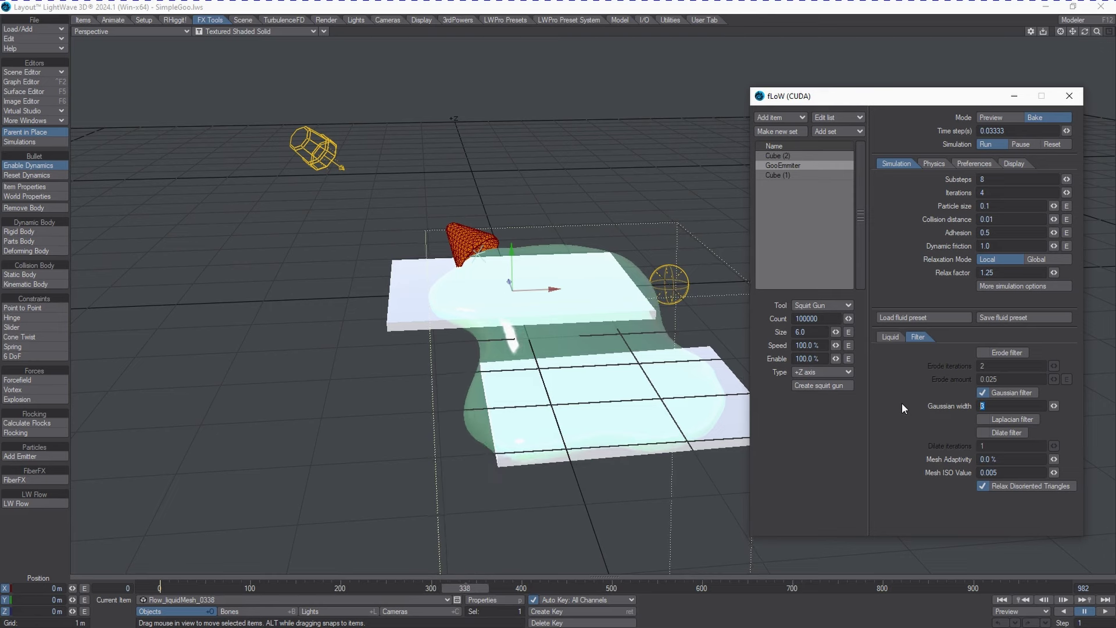
type("1")
key("Tab")
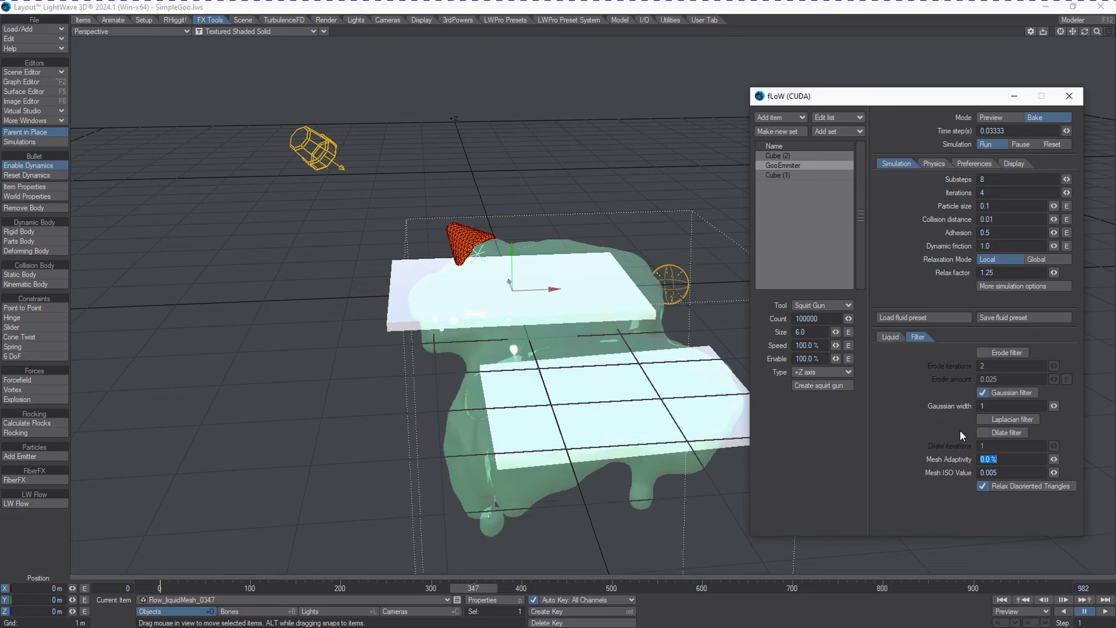
Enable the Laplacian and Dilate filters and set the dilate iterations to 2
left_click(981, 420)
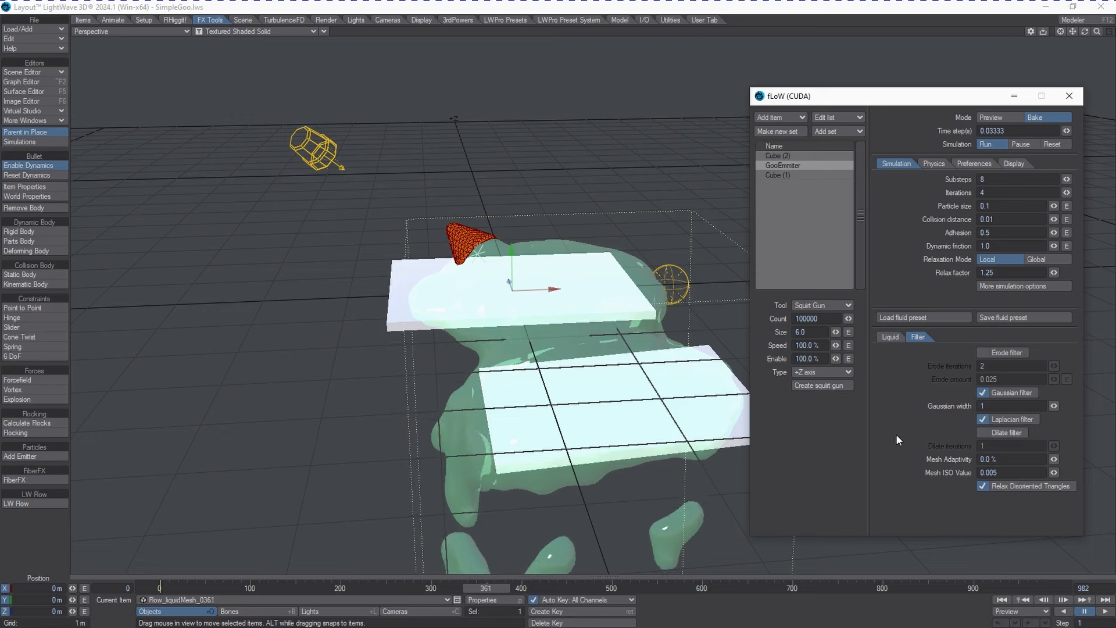
left_click(977, 433)
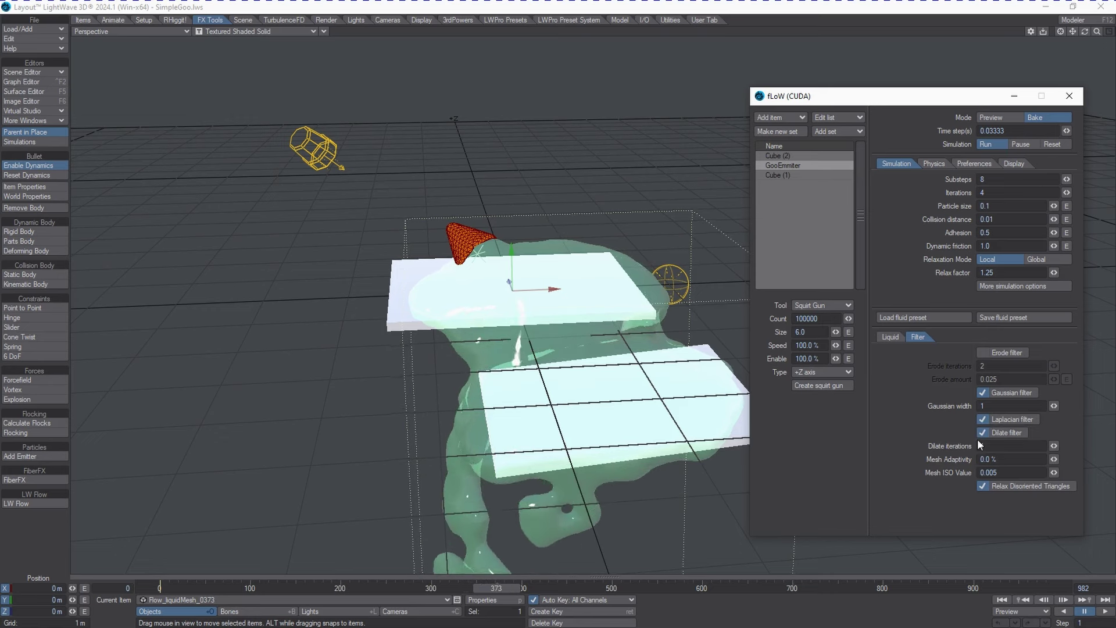
left_click(982, 446)
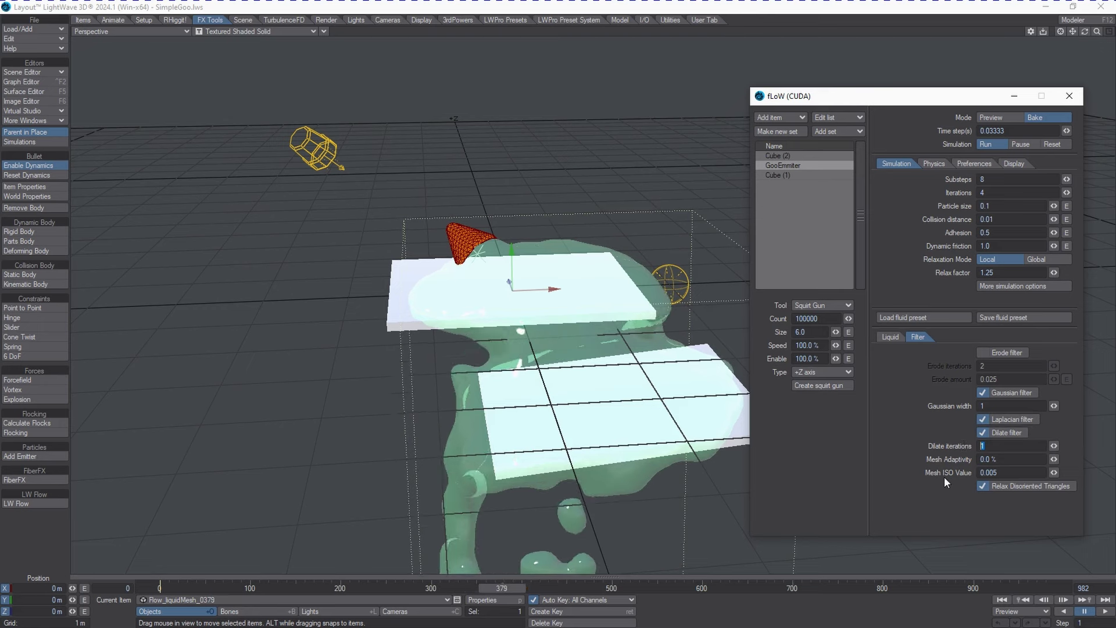
type("2")
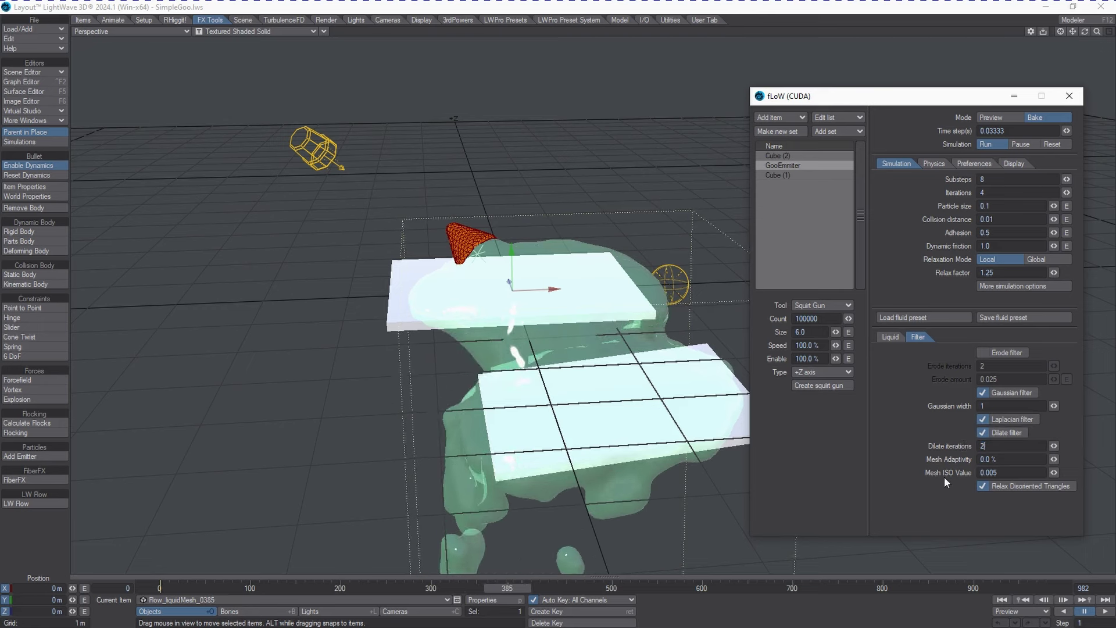
key("Tab")
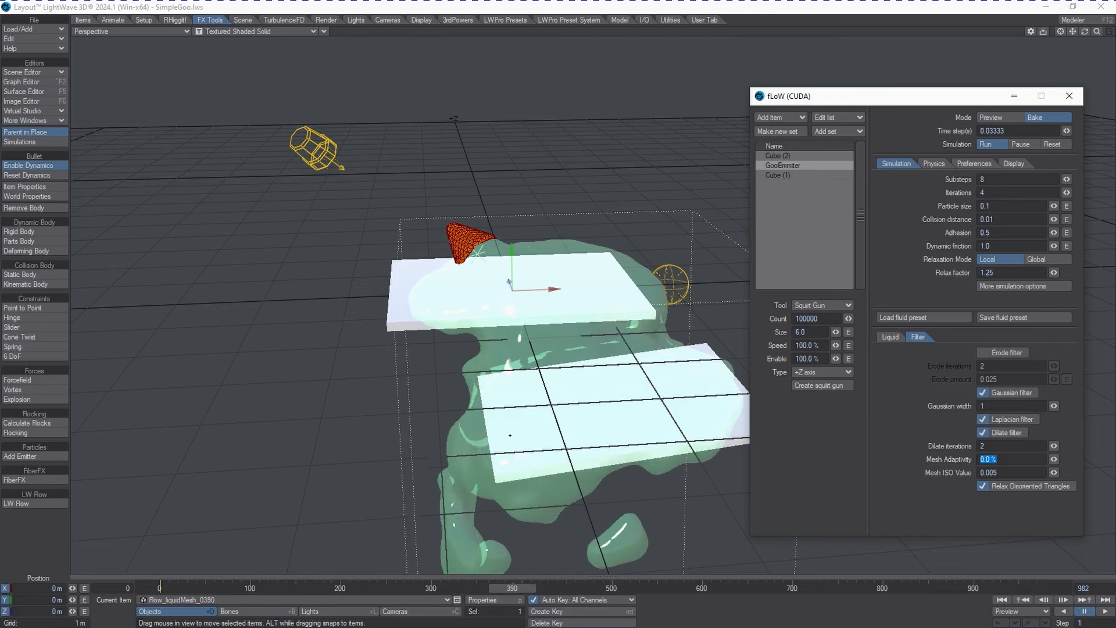
Raise the dilate iterations to 3 and turn the Erode filter back on
double_click(997, 445)
type("3")
key("Tab")
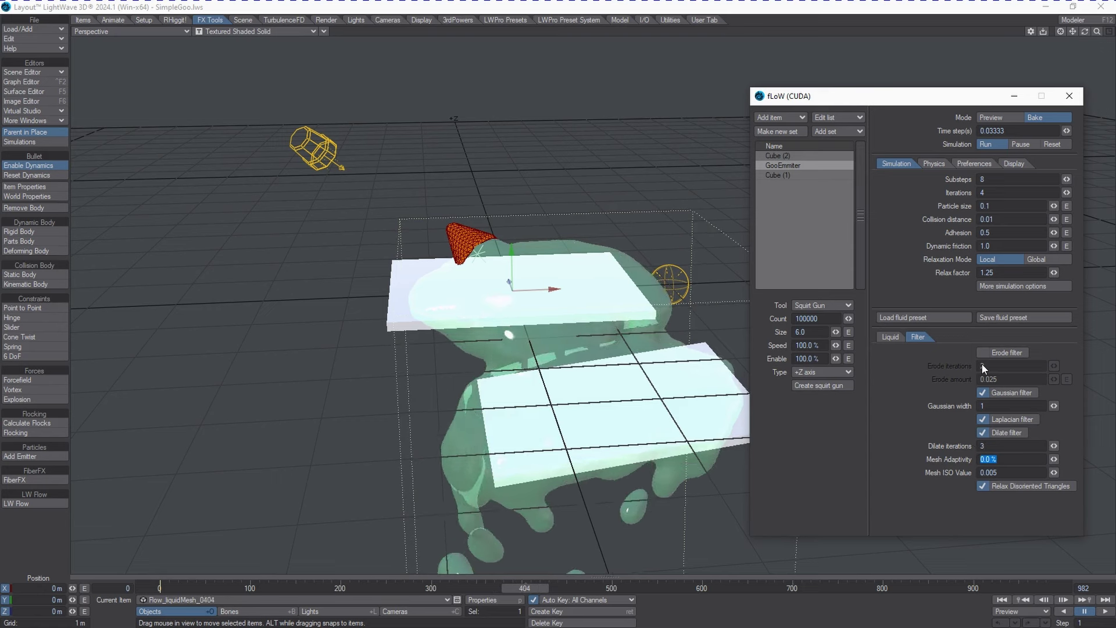
left_click(982, 352)
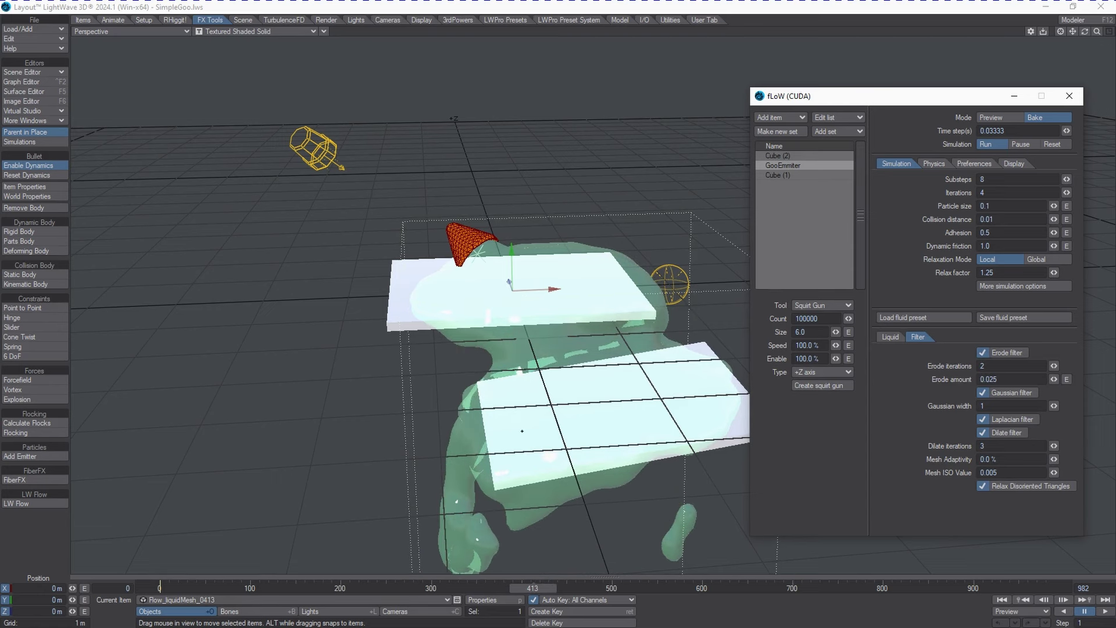
Reset the simulation and rebake the fluid with all four mesh filters enabled, overwriting the existing files
left_click(1060, 145)
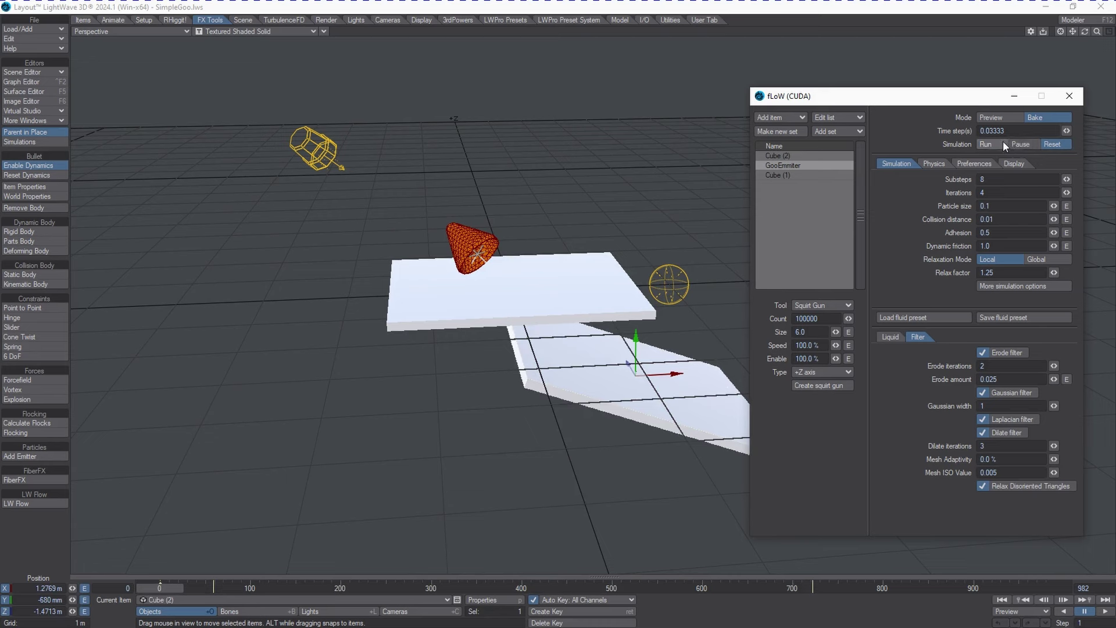
left_click(1003, 144)
left_click(238, 145)
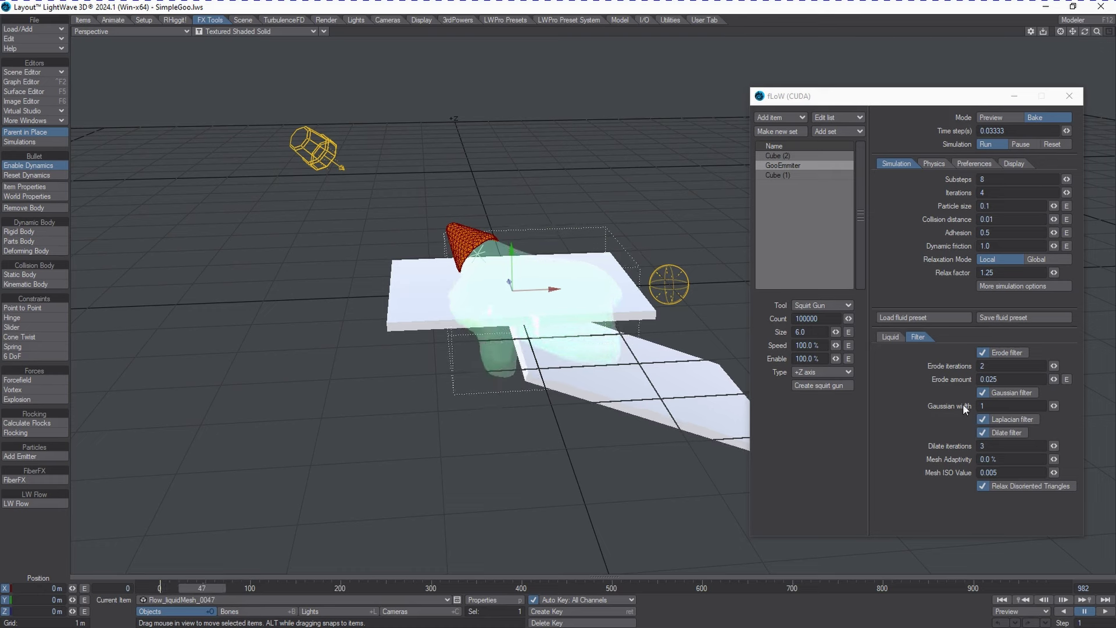
Reduce the Erode filter to 1 iteration and an amount of 0.005
left_click(996, 366)
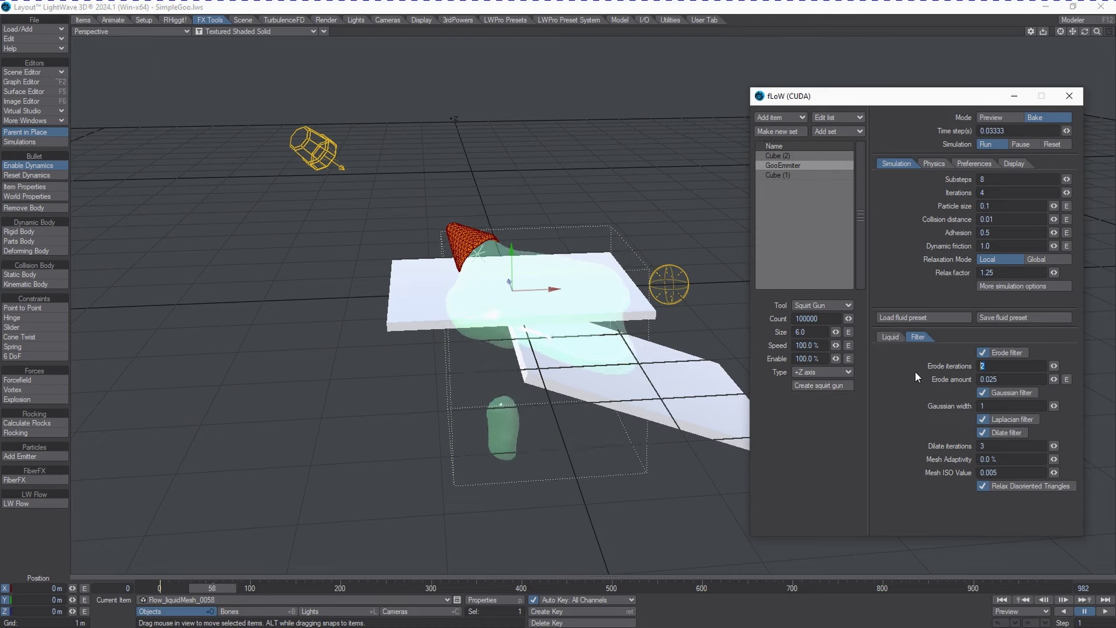
type("1")
key("Tab")
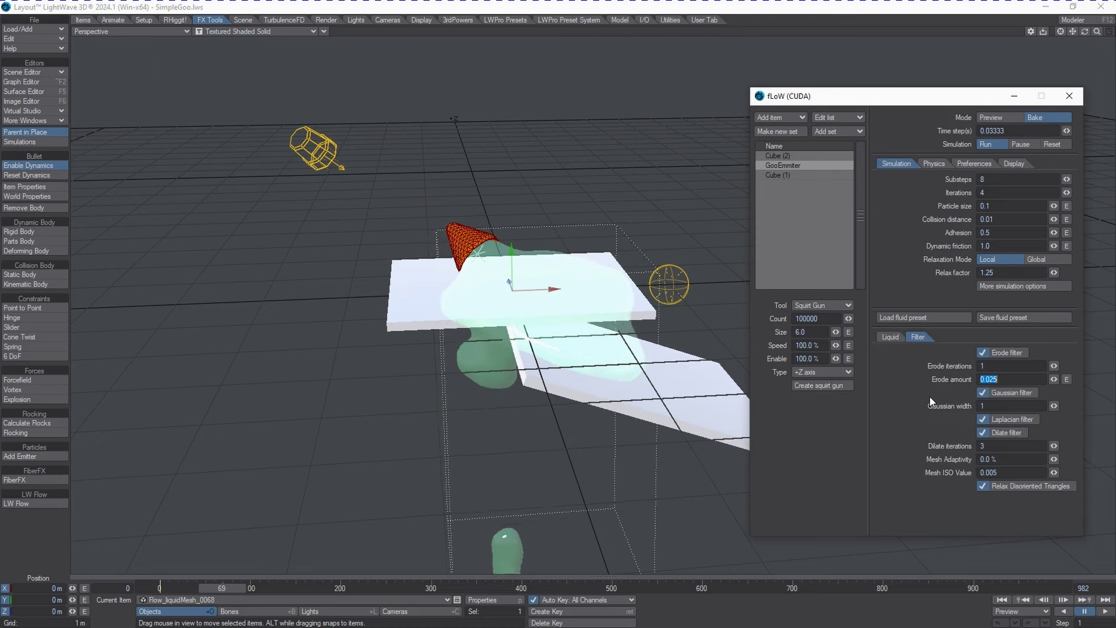
left_click(988, 379)
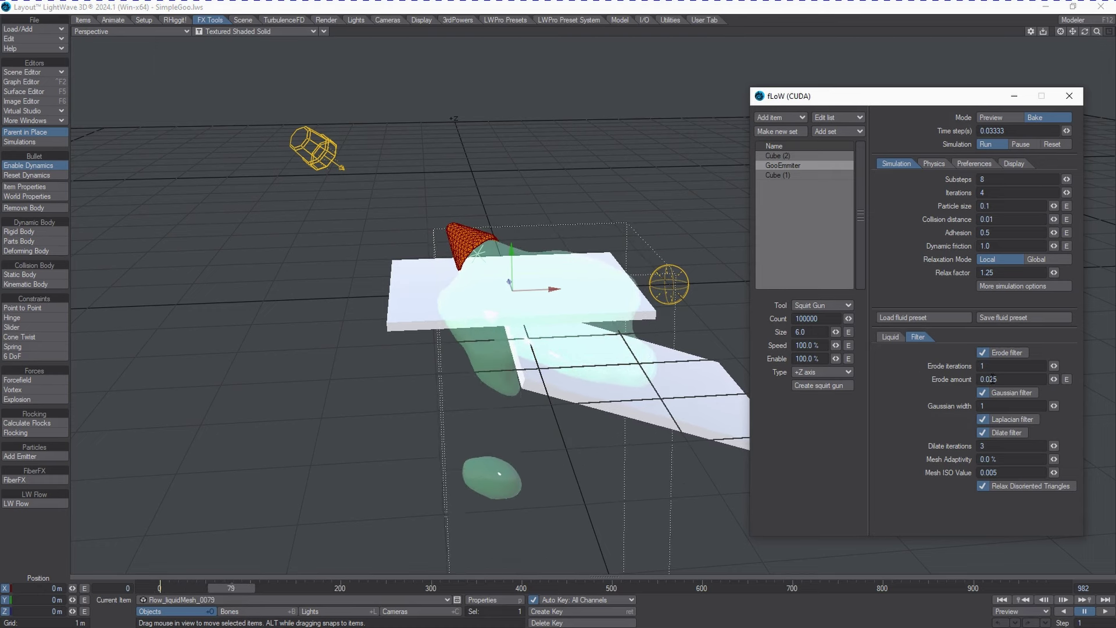
key("BackSpace")
type("0")
key("Tab")
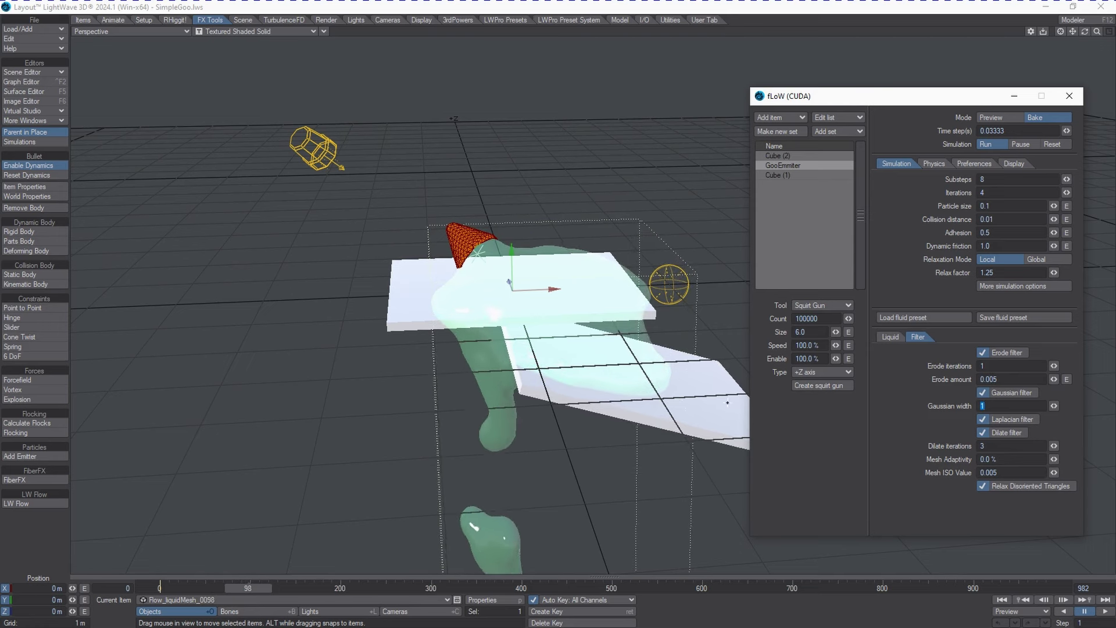
Set the dilate iterations to 1 on the fluid mesh being baked
key("Tab")
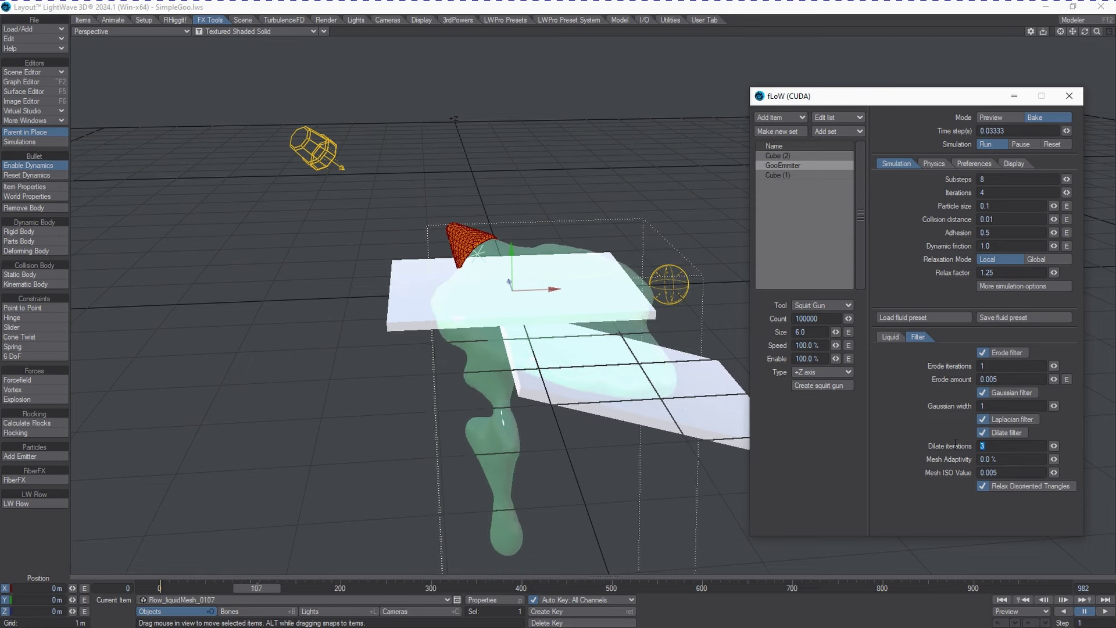
type("1")
key("Tab")
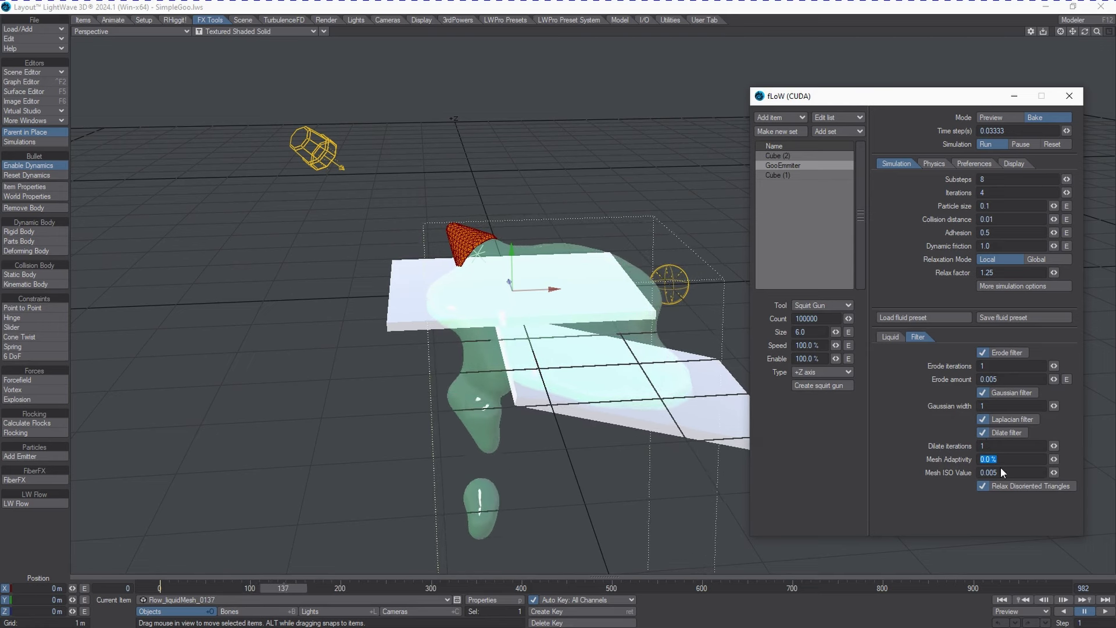
Pause the bake and set the gooey liquid's viscosity to 1.0
left_click(1019, 145)
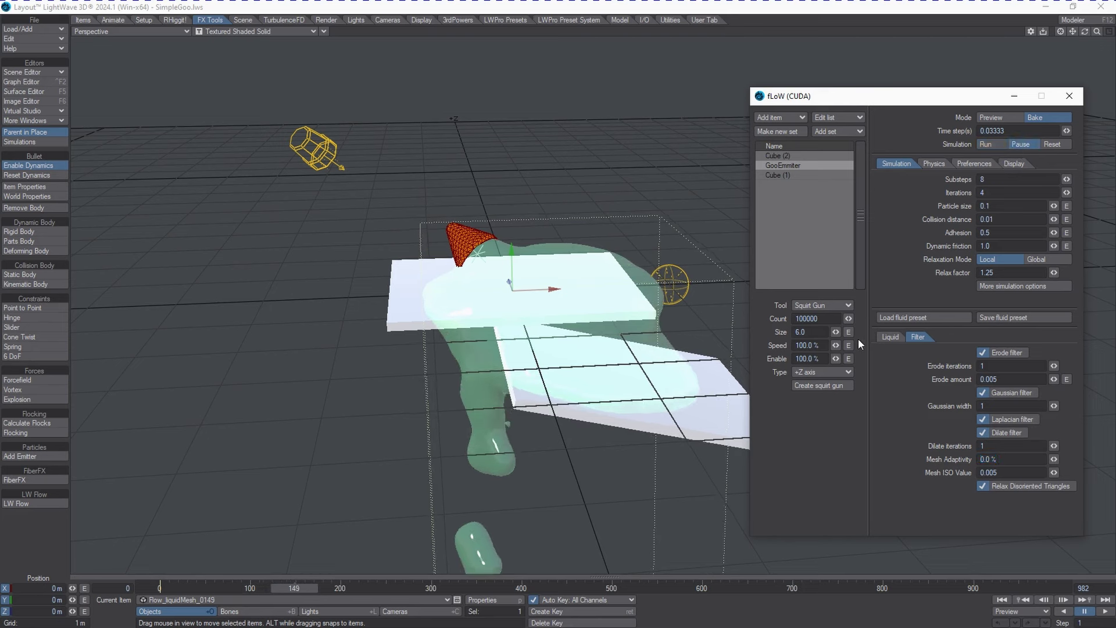
left_click(890, 338)
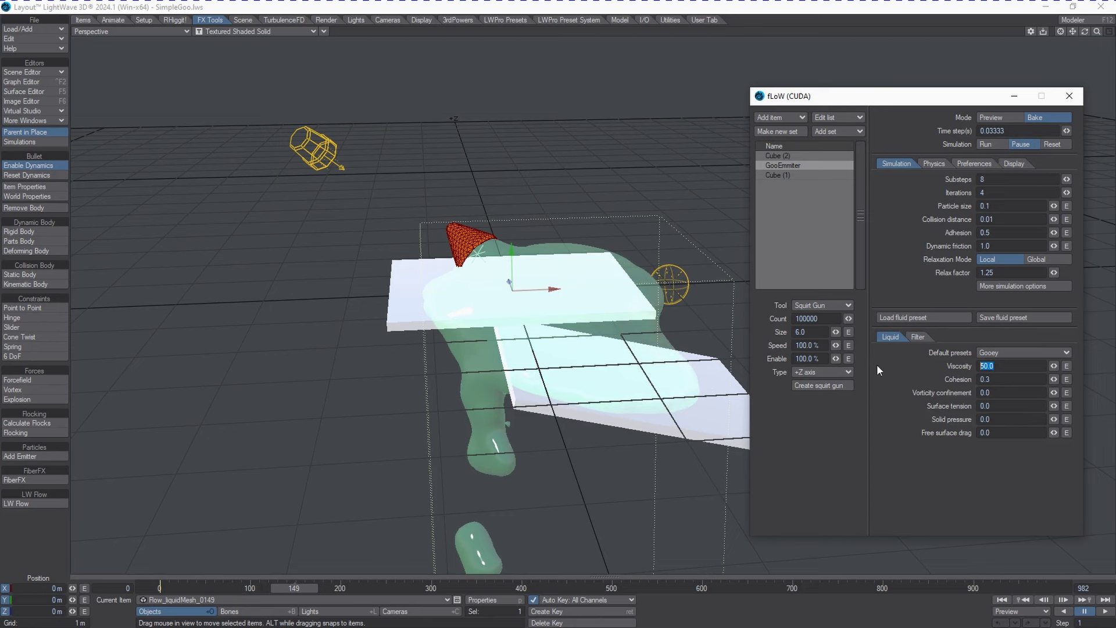
type("1")
key("Tab")
Reset the simulation and bake the less viscous fluid from the first frame, overwriting the existing mesh files
left_click(1051, 144)
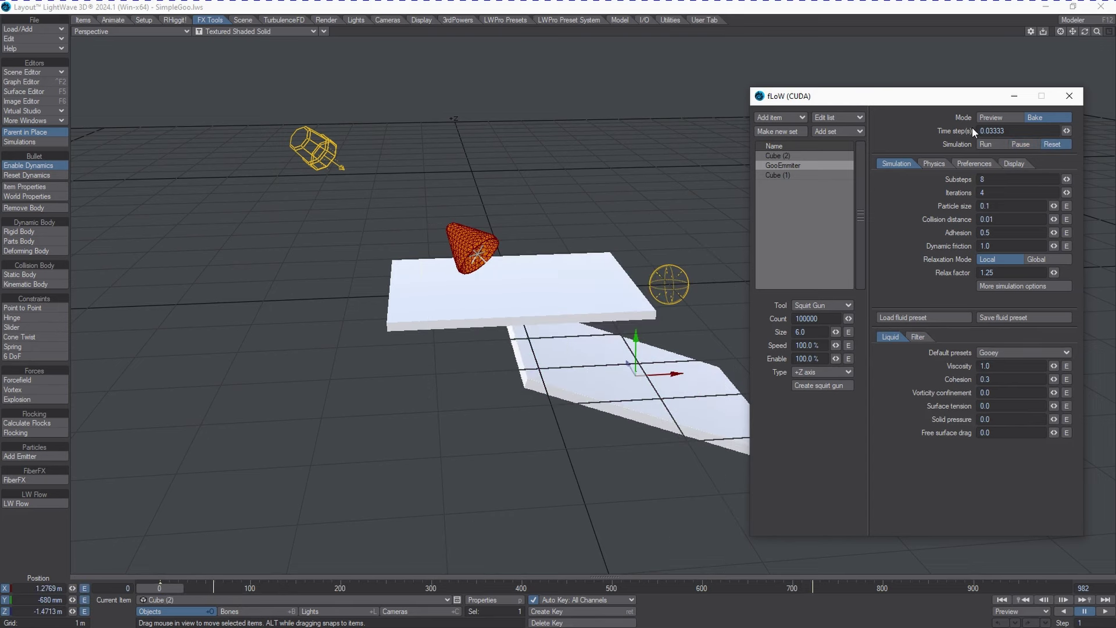
left_click(981, 144)
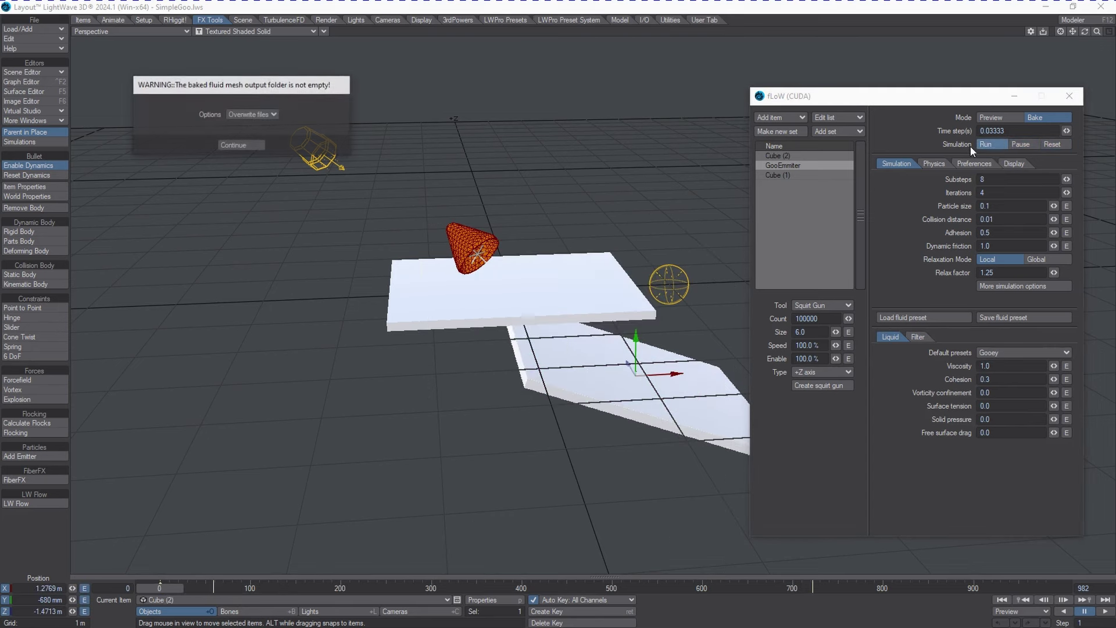
left_click(250, 141)
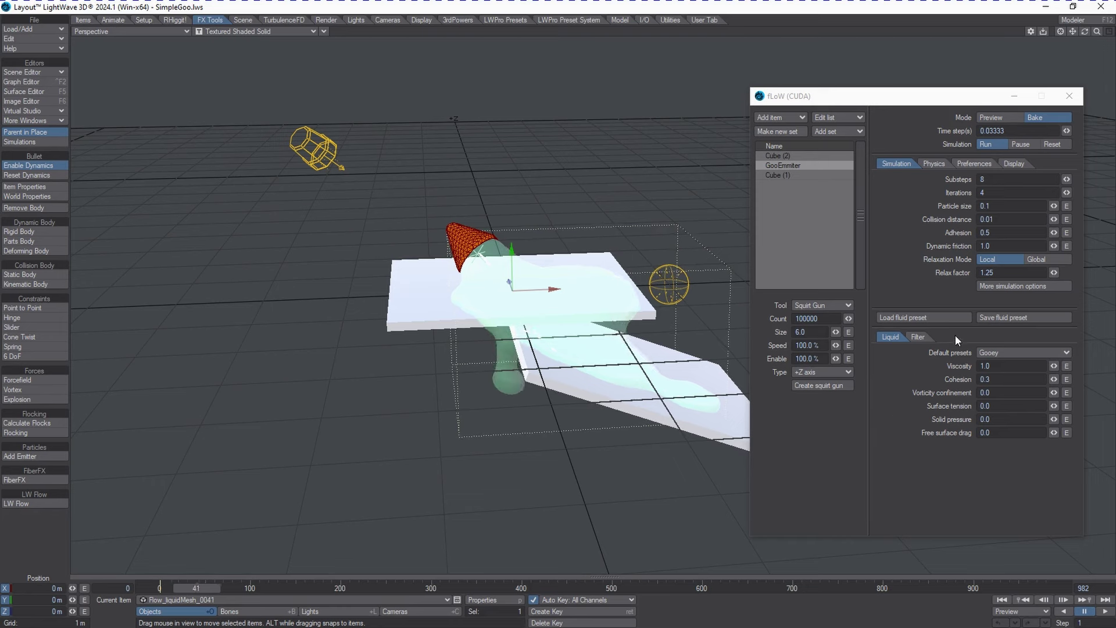
Set the Erode filter's amount to 0.01 during the running bake
left_click(918, 340)
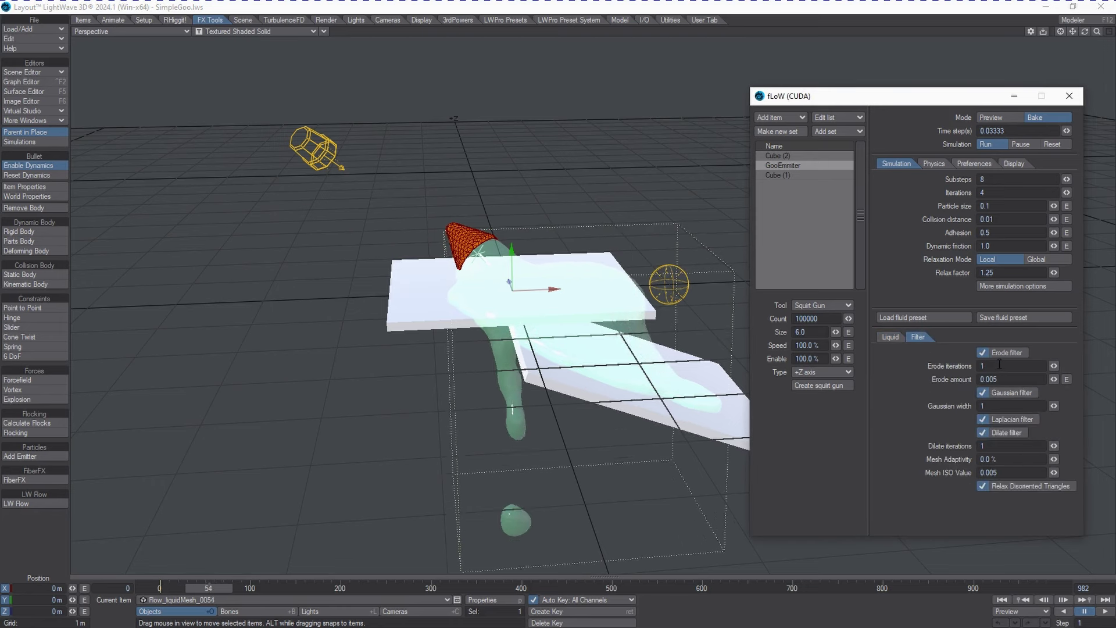
left_click_drag(993, 380, 1059, 379)
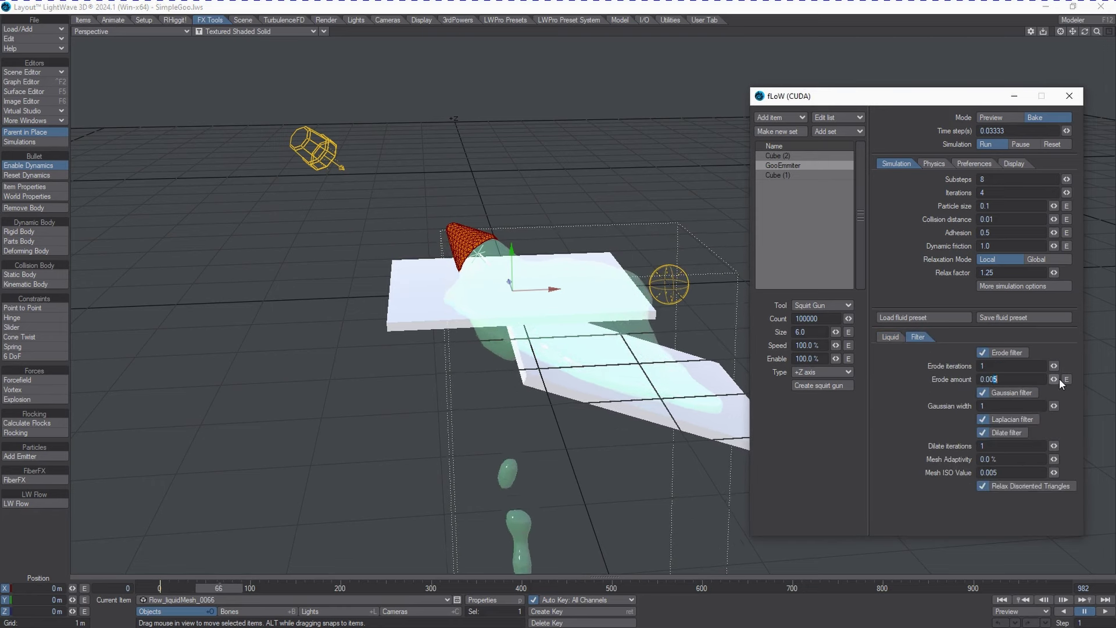
key("BackSpace")
key("BackSpace")
type("1")
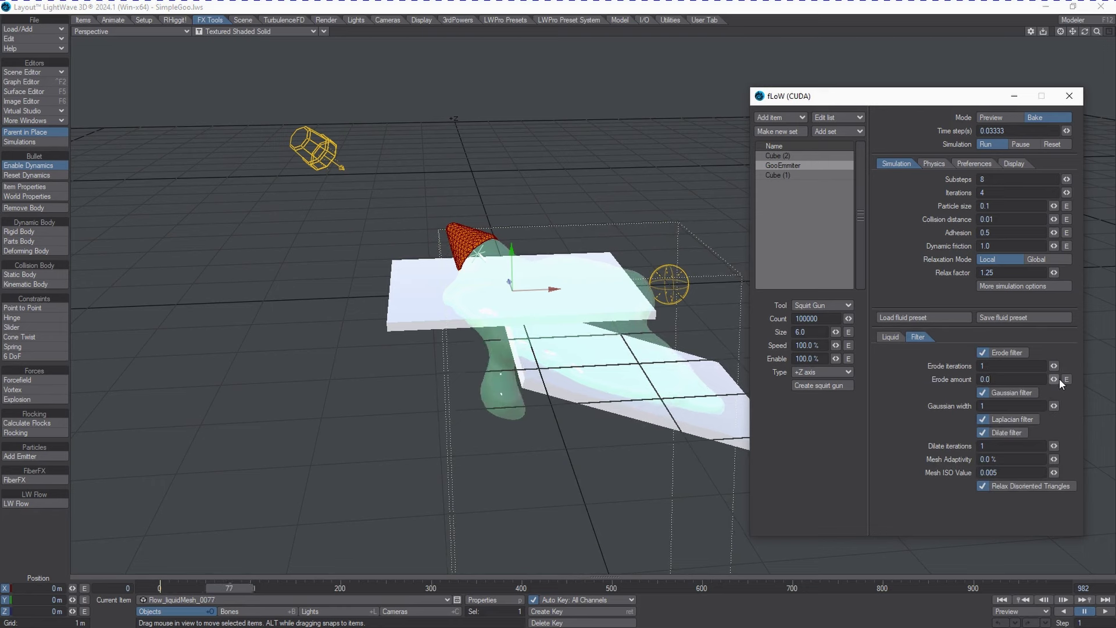
key("Tab")
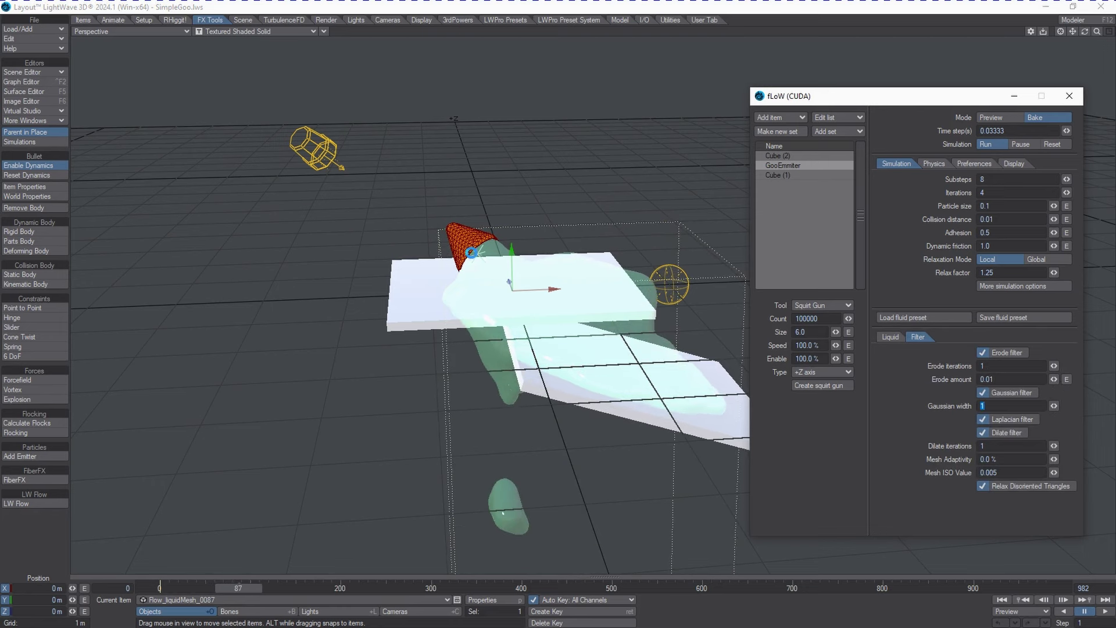
Set the Erode filter's amount to 0.05 while the fluid mesh bake is running
left_click(1017, 378)
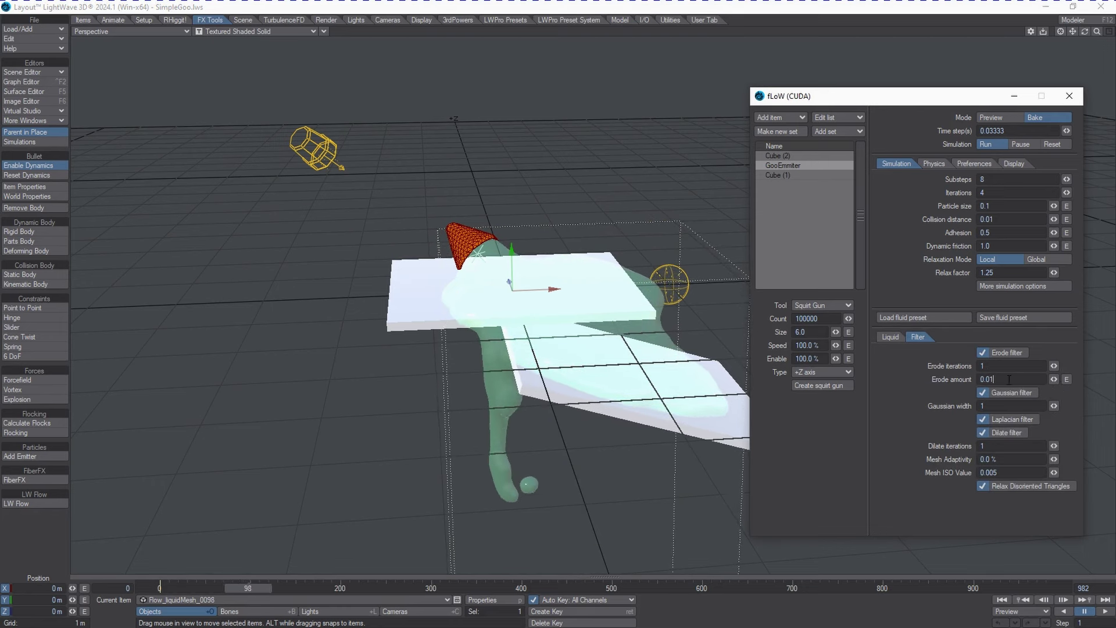
key("BackSpace")
type("5")
key("Tab")
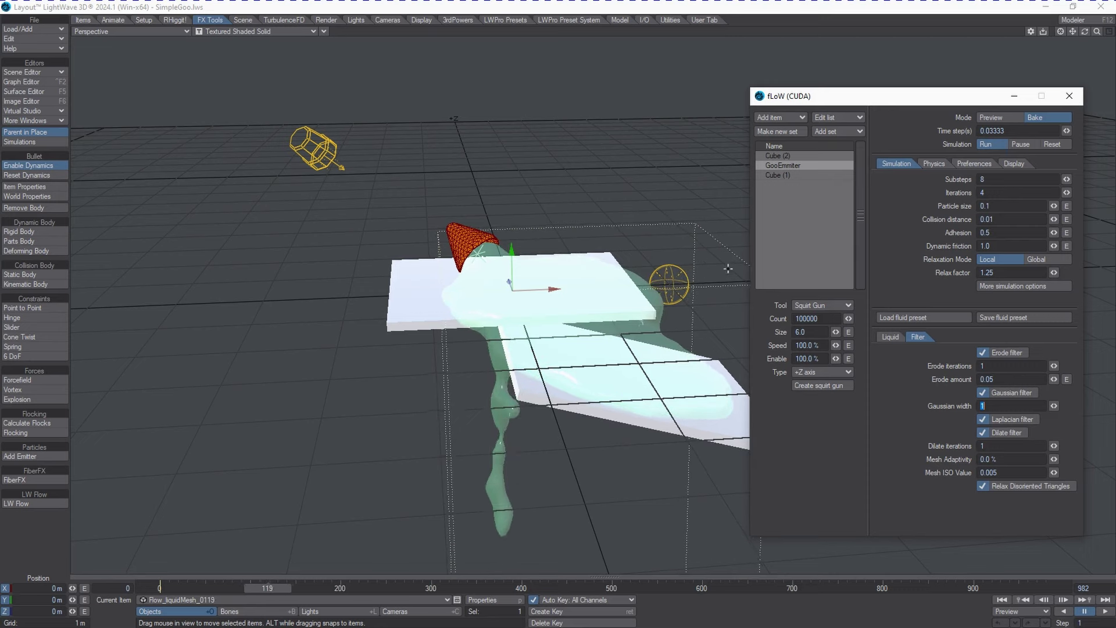
Pause the bake, and run the fluid in Preview mode for a while before pausing it again
left_click_drag(1083, 33, 277, 403)
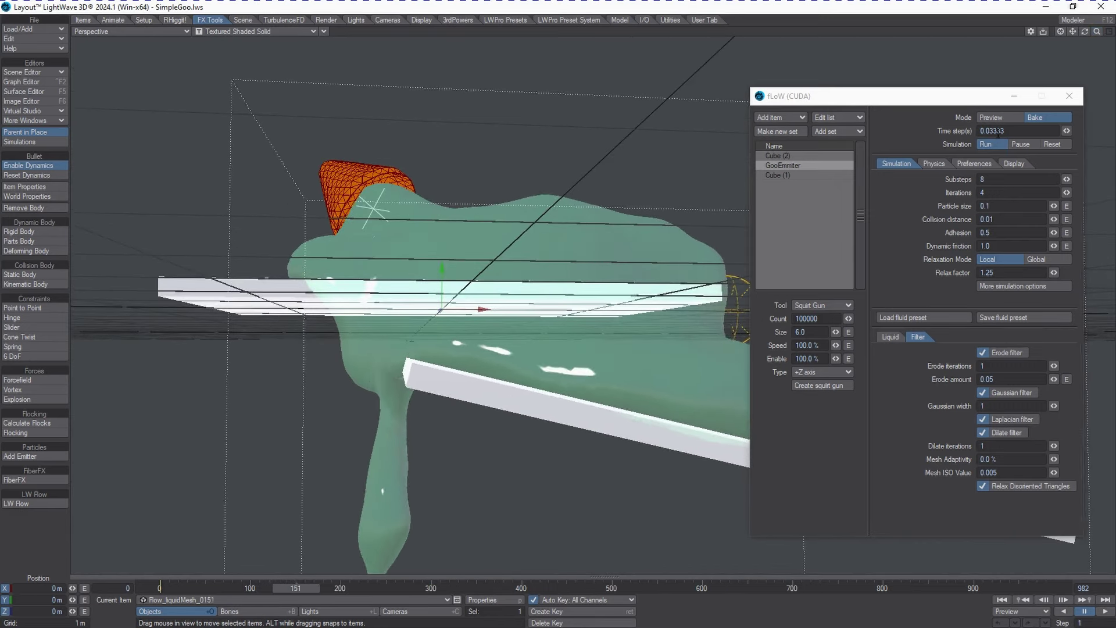
left_click(1020, 144)
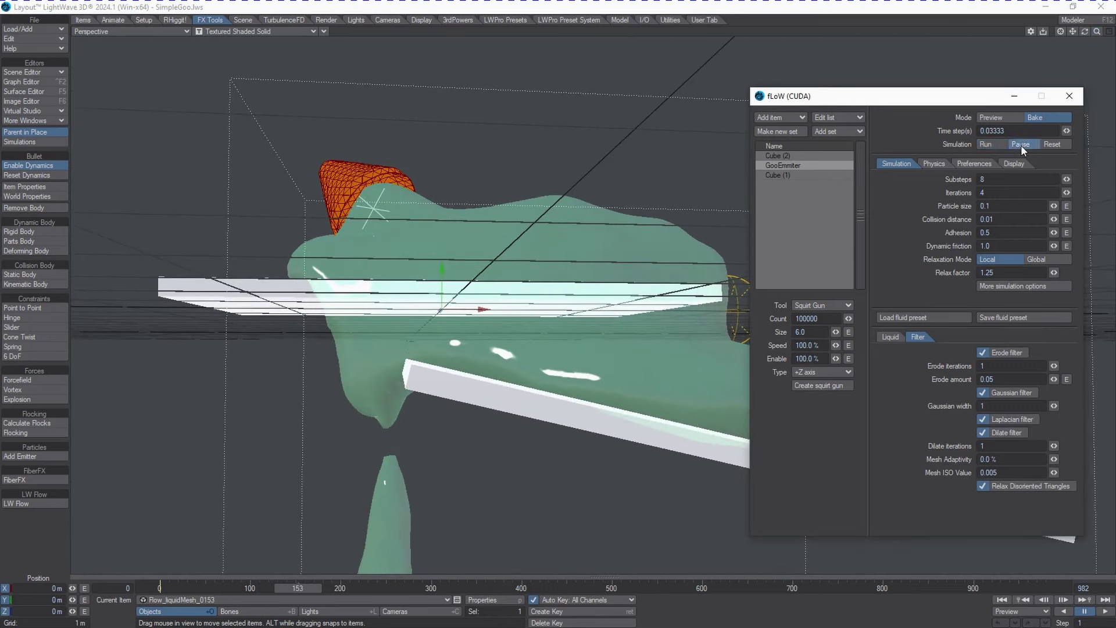
left_click(982, 144)
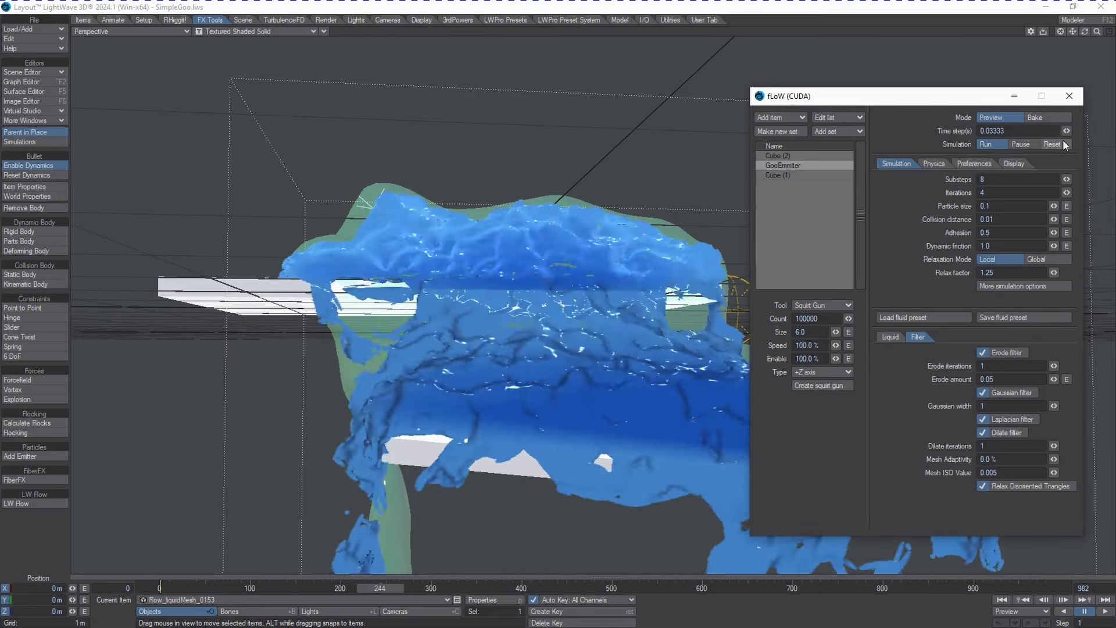
left_click(1021, 144)
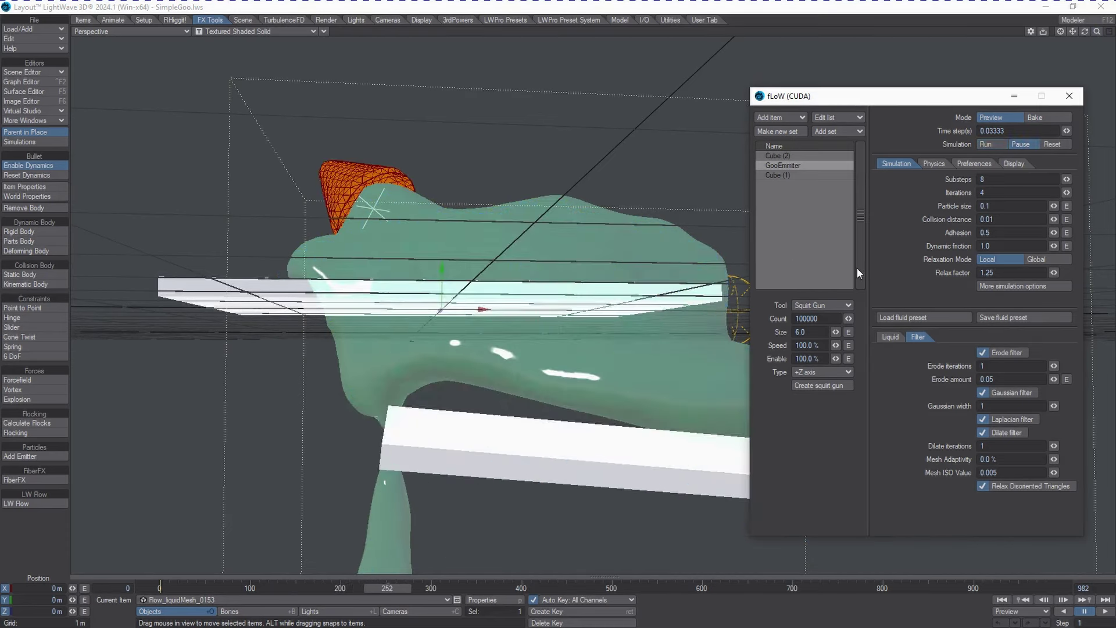
Inspect the baked liquid mesh in wireframe and switch the perspective viewport's shading to Vertices
left_click(229, 32)
left_click(236, 31)
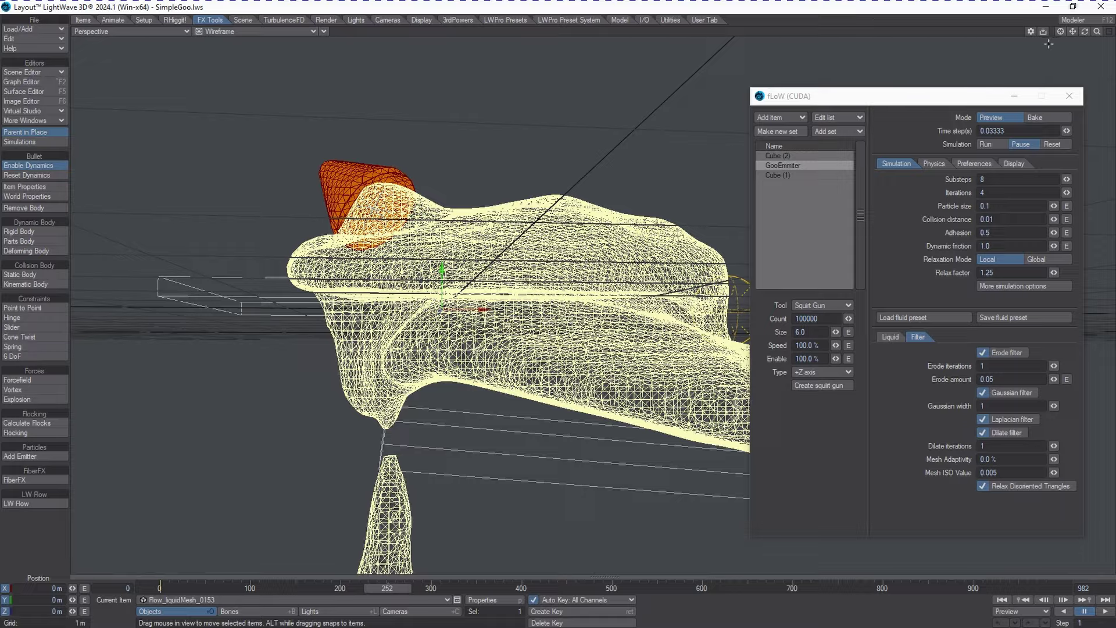
left_click_drag(1080, 30, 1095, 39)
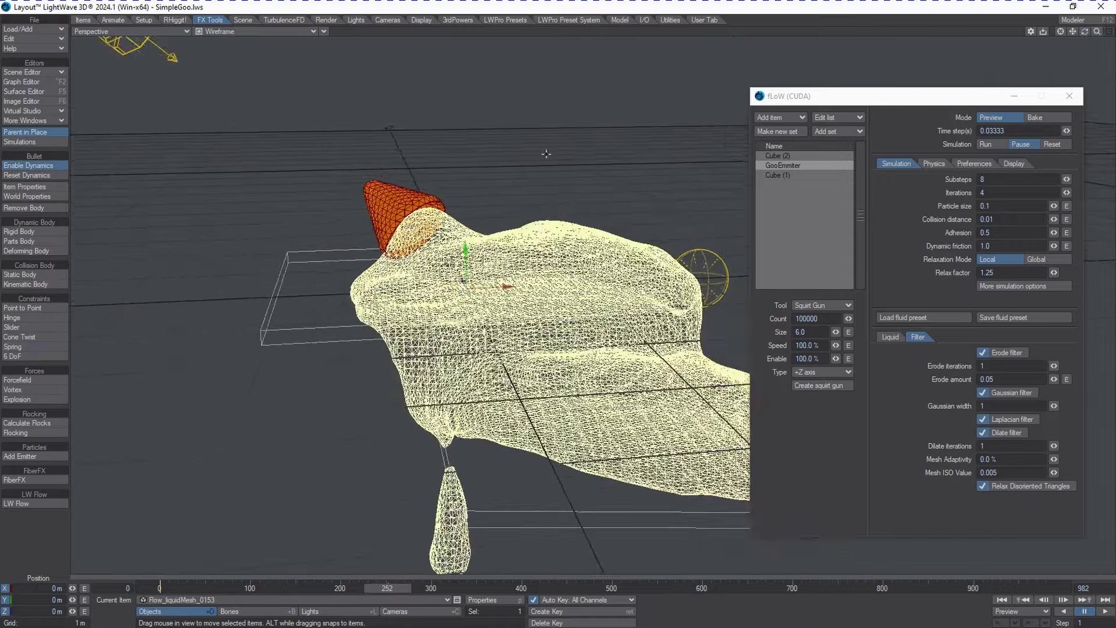
left_click(261, 32)
left_click(242, 23)
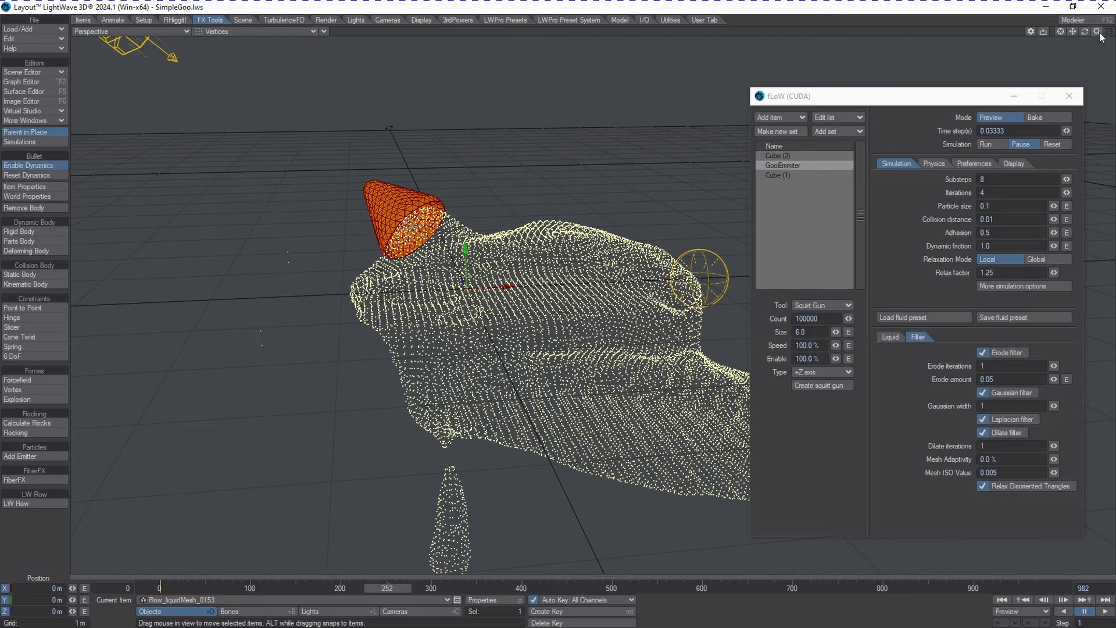
left_click_drag(1083, 31, 1084, 30)
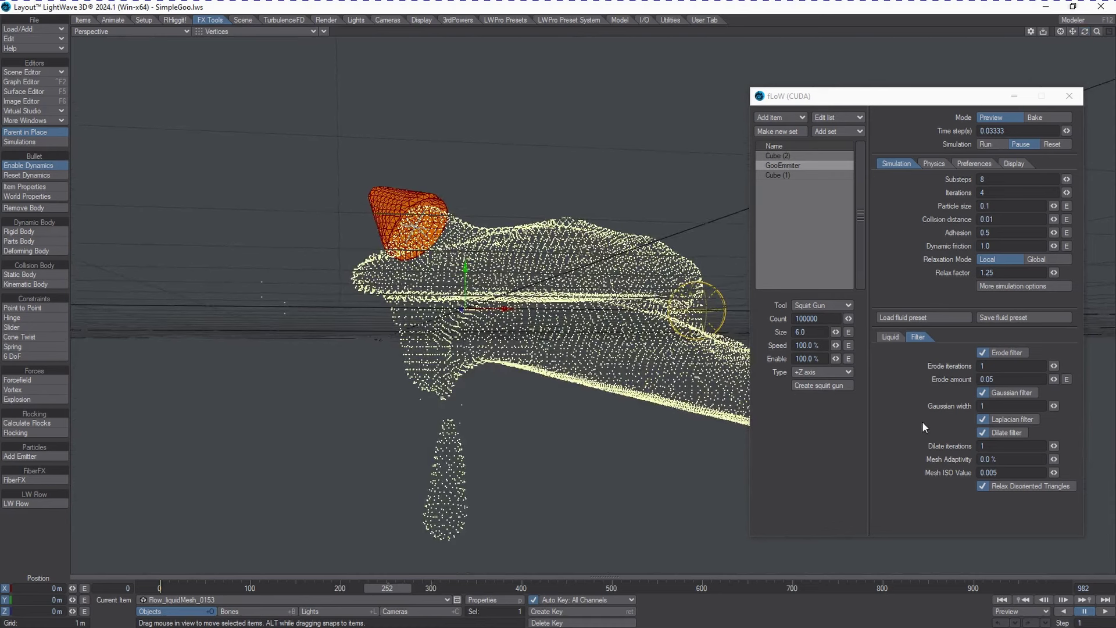
Set the Erode filter's iterations to 2
left_click(994, 366)
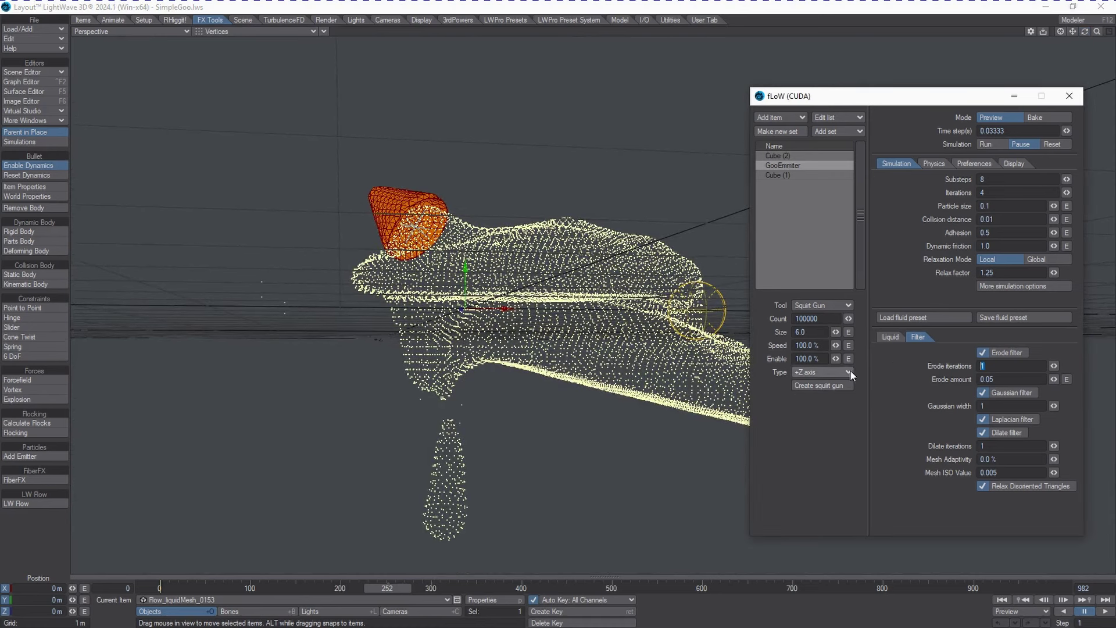
type("2")
key("Tab")
Switch back to Bake mode, reset the simulation and bake the fluid mesh again from the first frame
left_click(1050, 116)
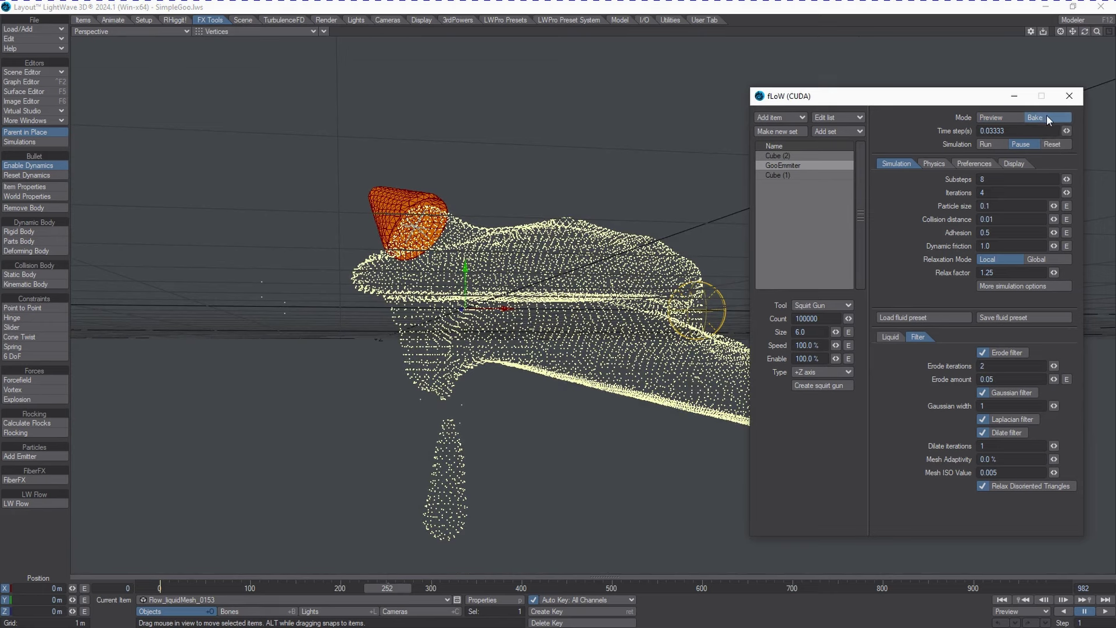
left_click(1062, 145)
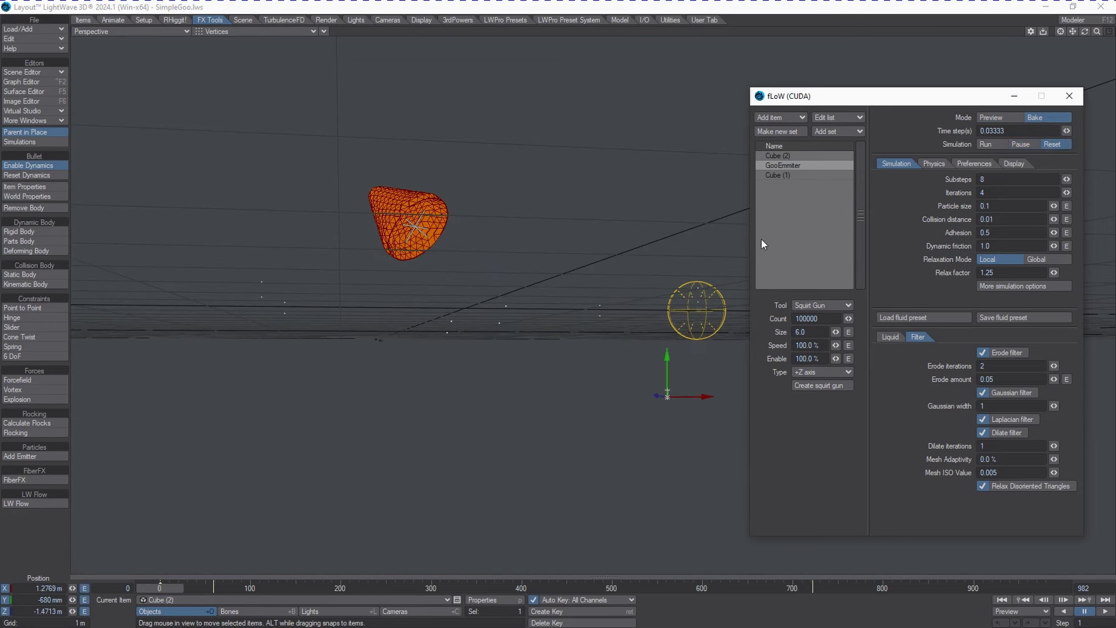
left_click(983, 144)
left_click(241, 146)
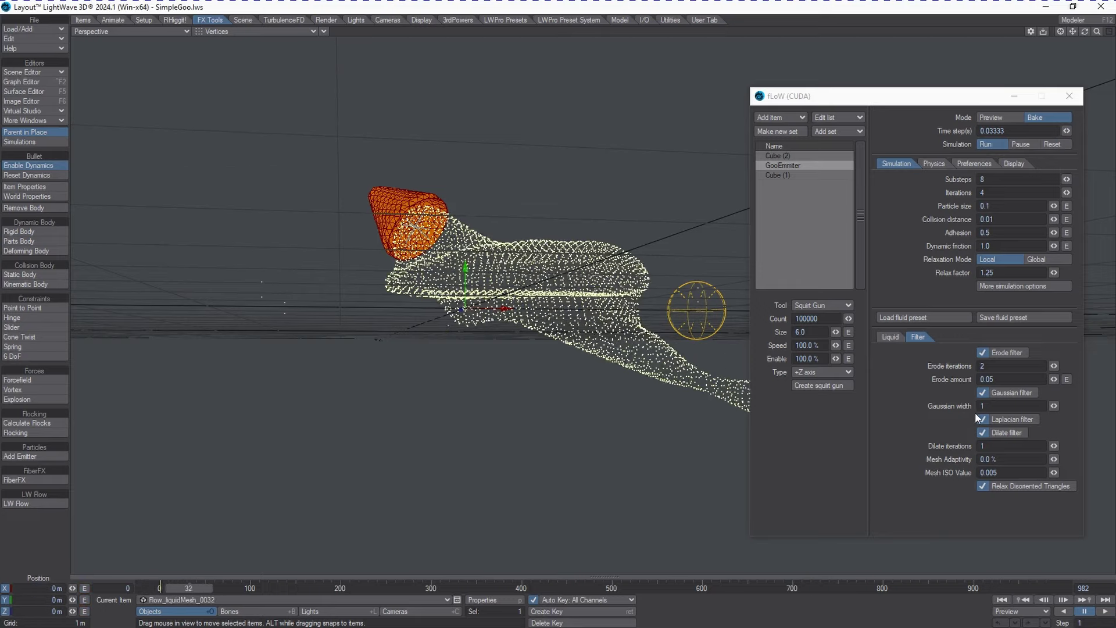
Set the Erode iterations to 1 and the Dilate iterations to 2 during the running bake
left_click_drag(997, 366, 915, 371)
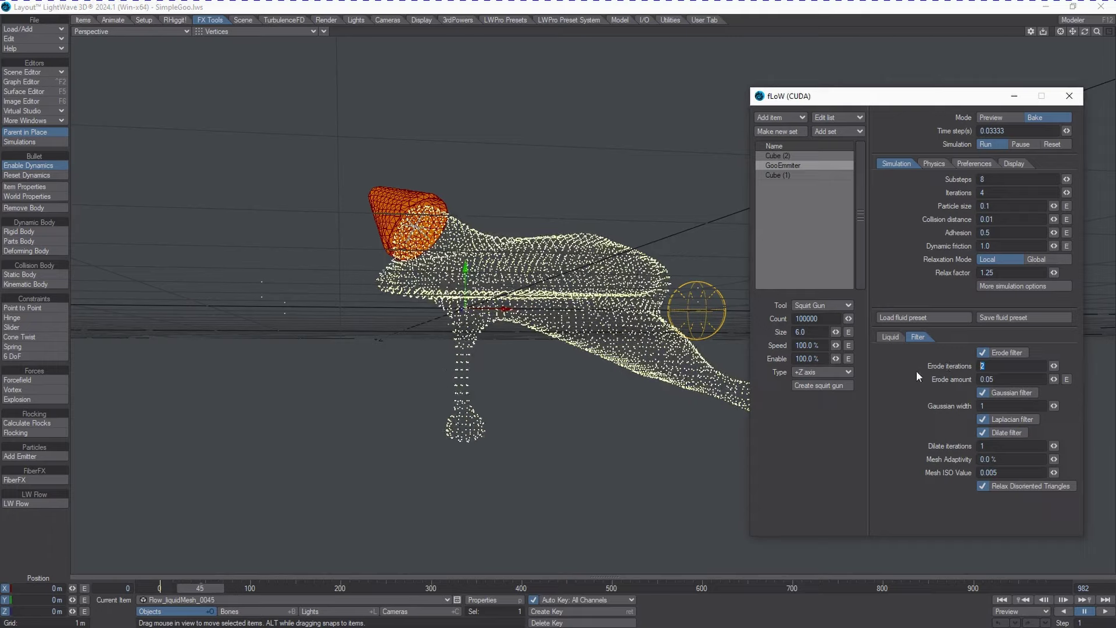
type("1")
key("Tab")
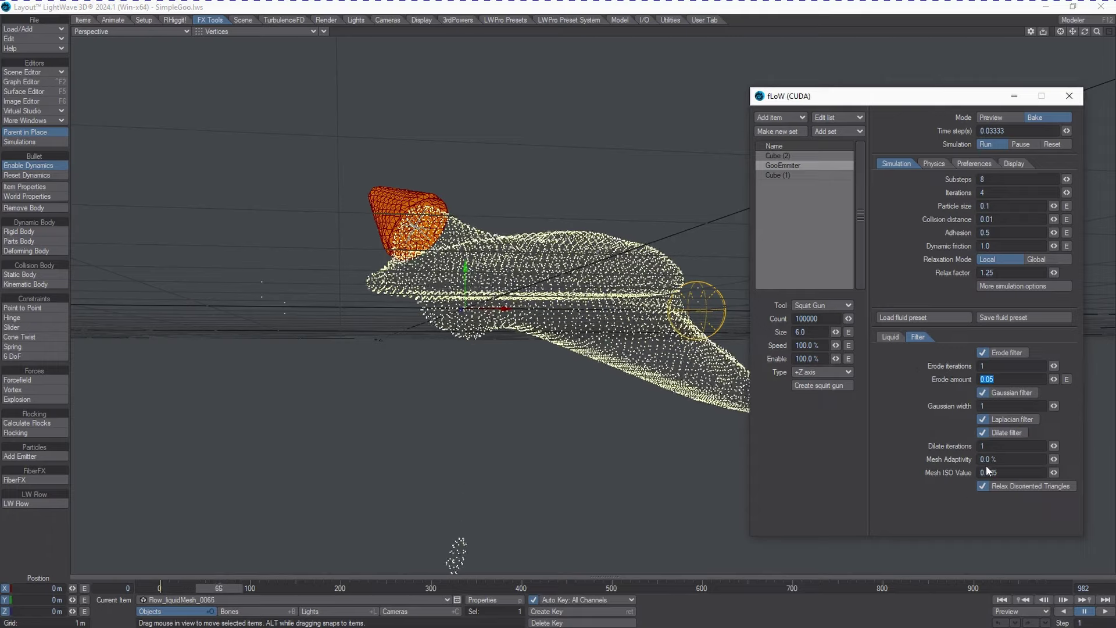
left_click_drag(997, 447, 874, 454)
type("2")
key("Tab")
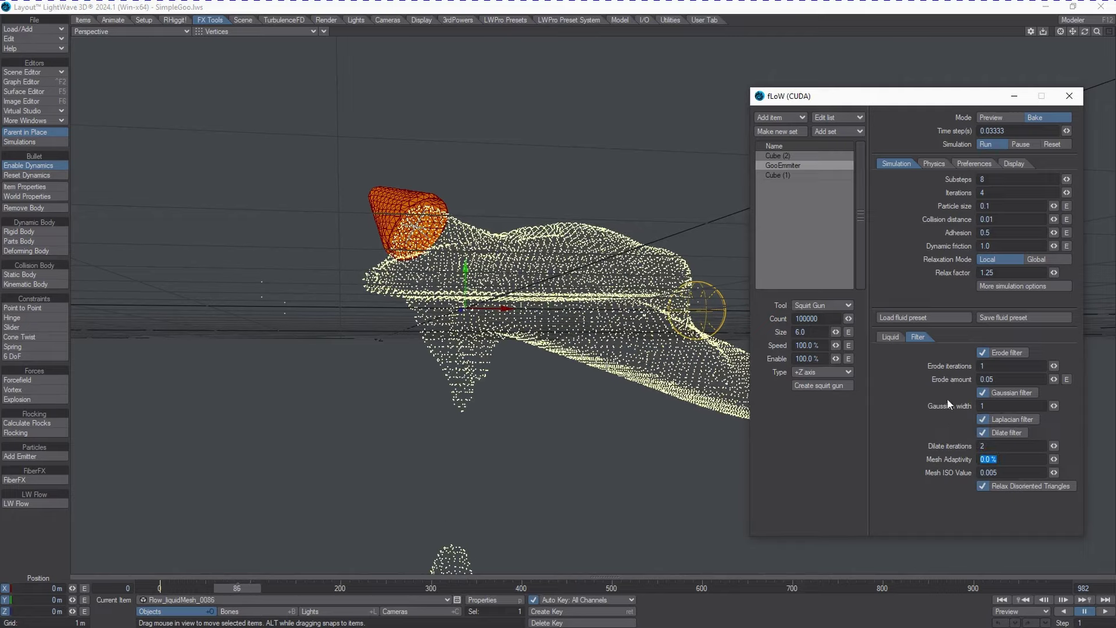
Raise the Erode amount to 0.1 on the mesh being baked
mouse_move(996, 367)
left_mouse_down()
mouse_move(971, 367)
mouse_move(986, 380)
left_mouse_up()
key("BackSpace")
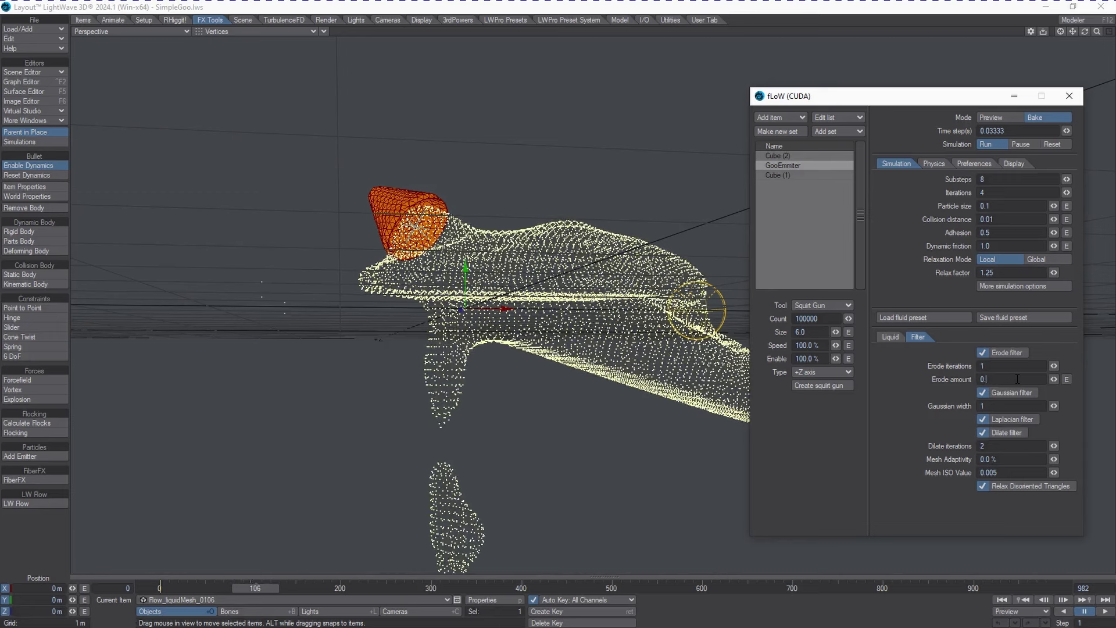
type("5")
key("Tab")
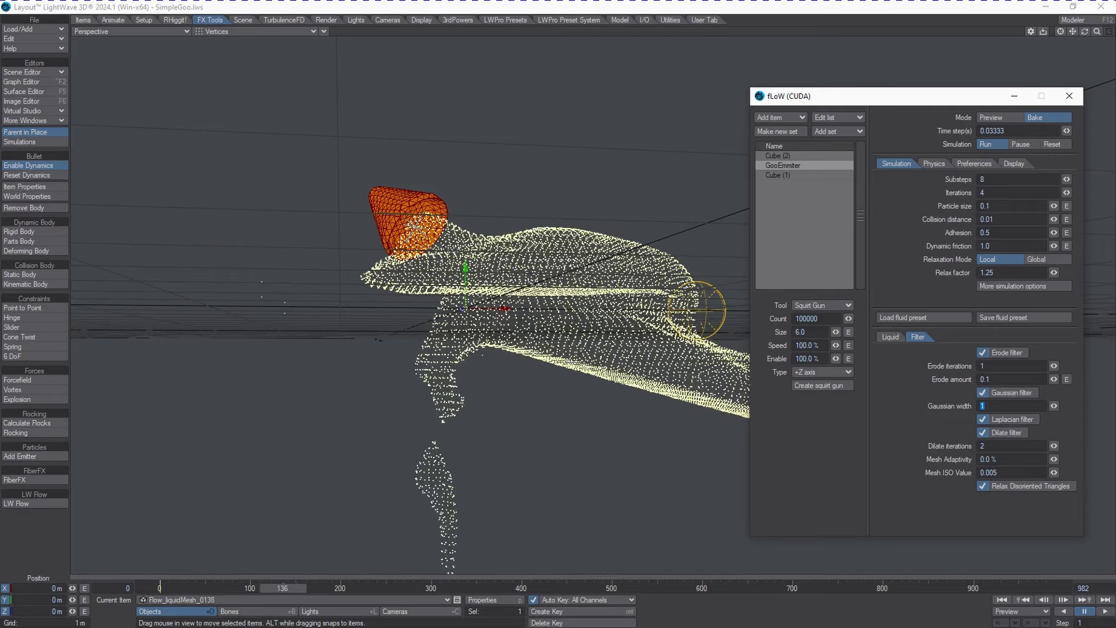
Raise the Erode amount to 0.15 on the mesh being baked
left_click(999, 379)
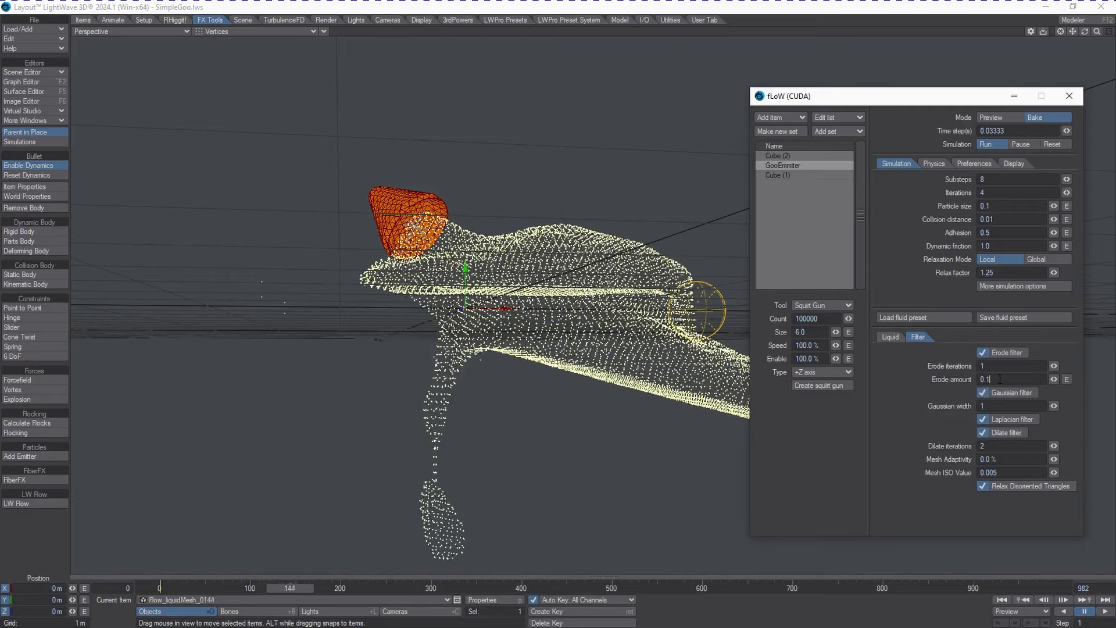
type("5")
key("Tab")
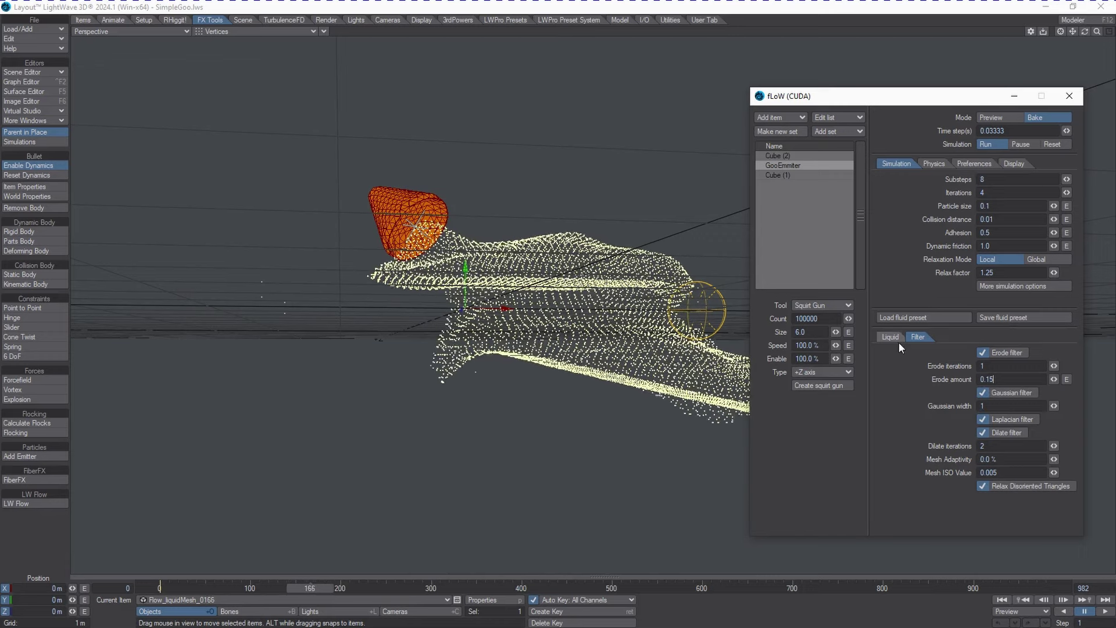
Check the liquid parameters, inspect the eroded mesh from above and set the Dilate iterations to 1
left_click(882, 337)
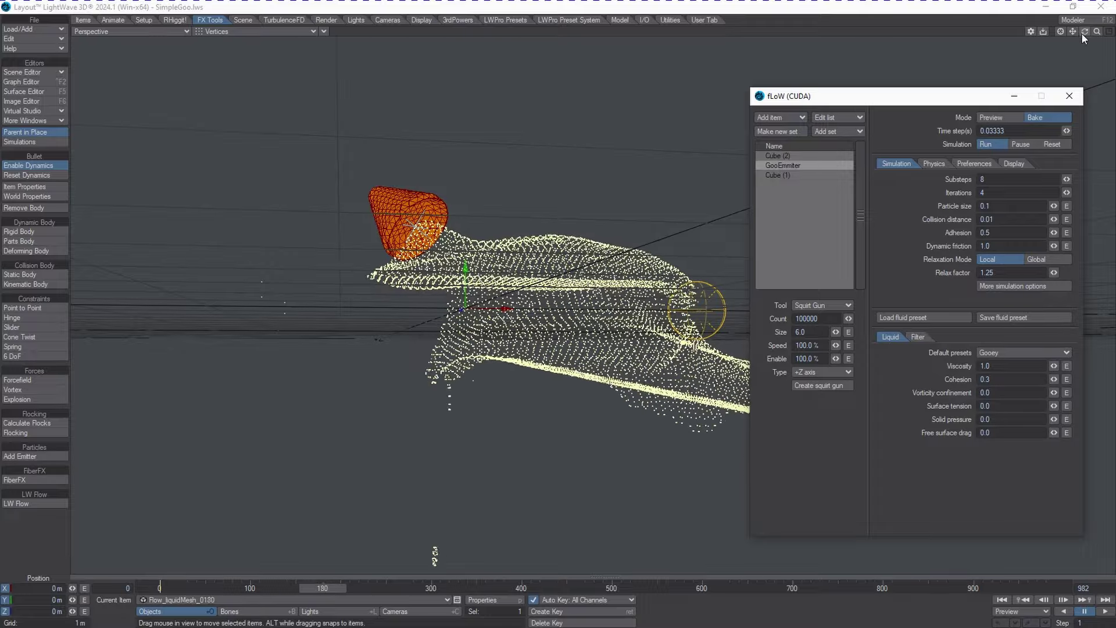
left_click_drag(1083, 32, 1096, 61)
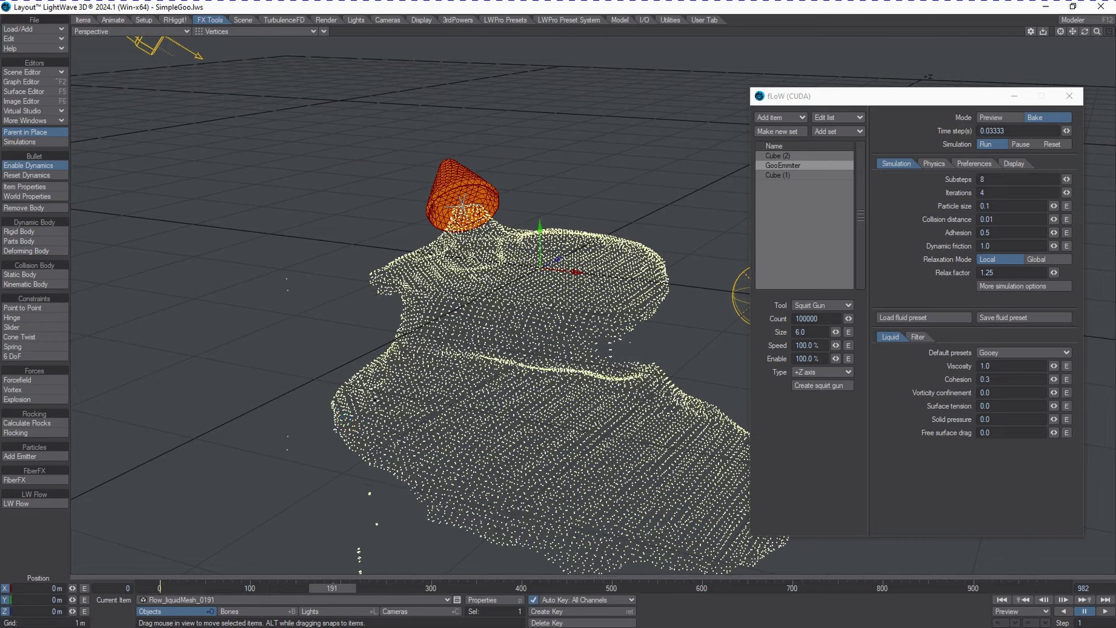
left_click(917, 336)
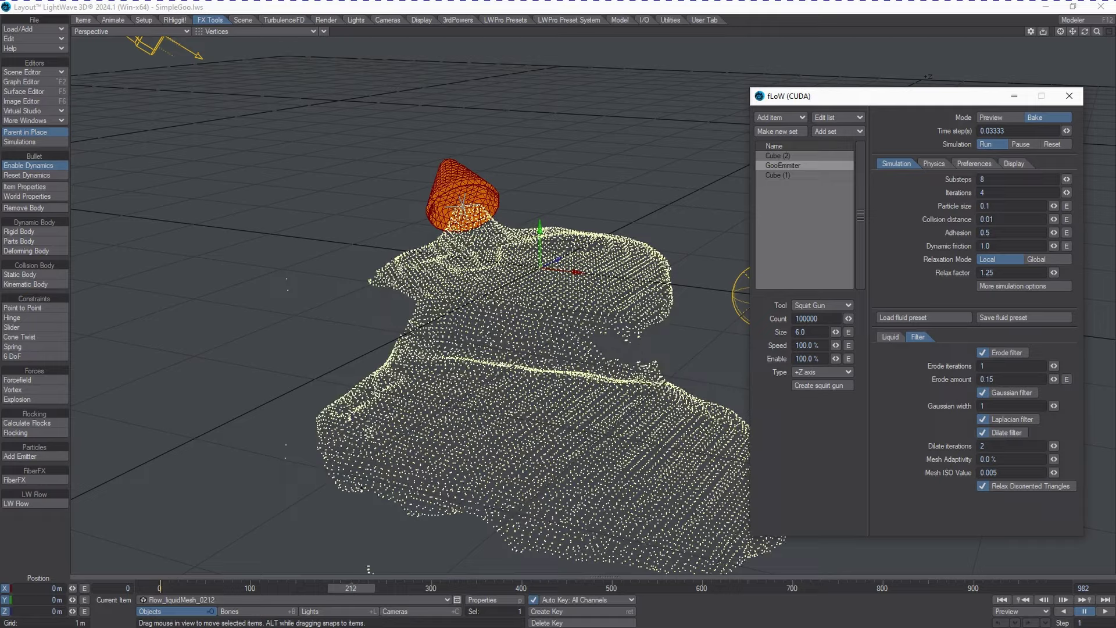
left_click_drag(1097, 31, 1072, 35)
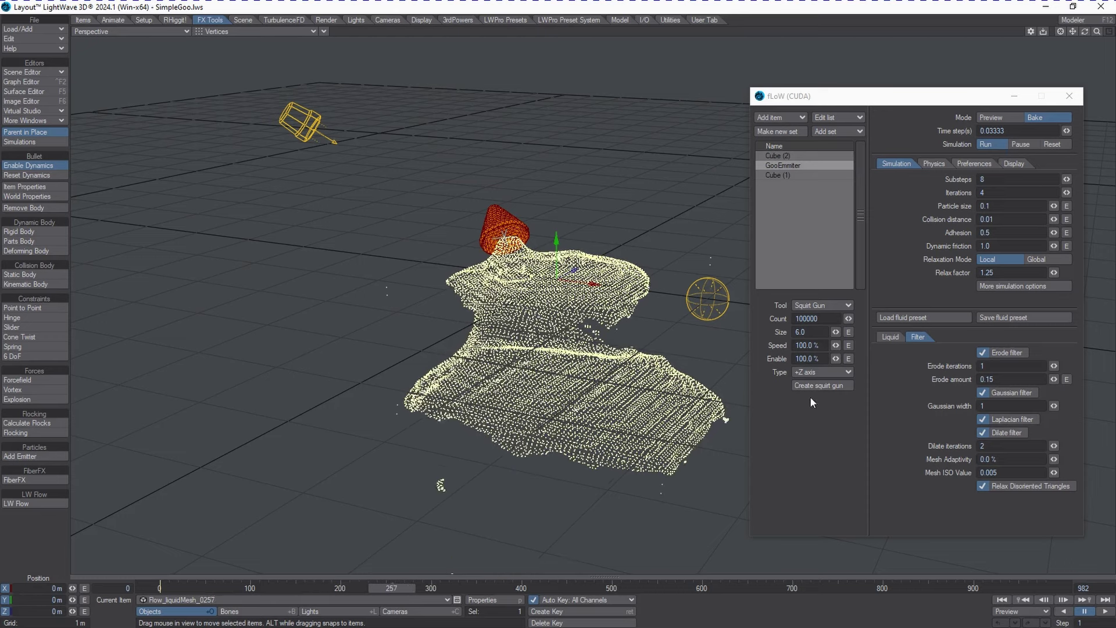
left_click(985, 448)
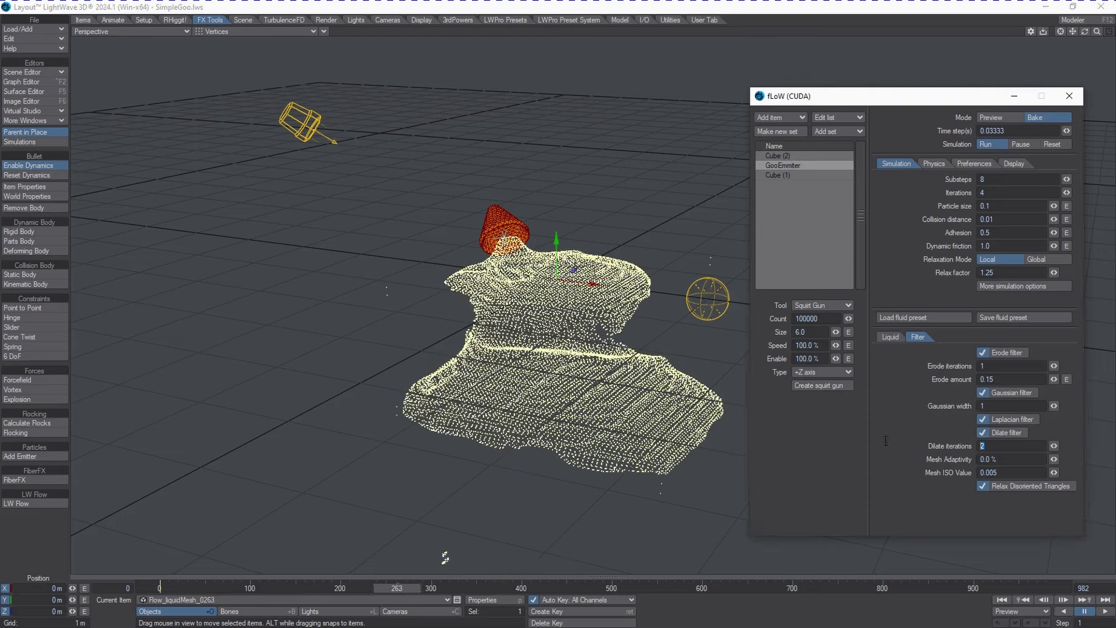
type("1")
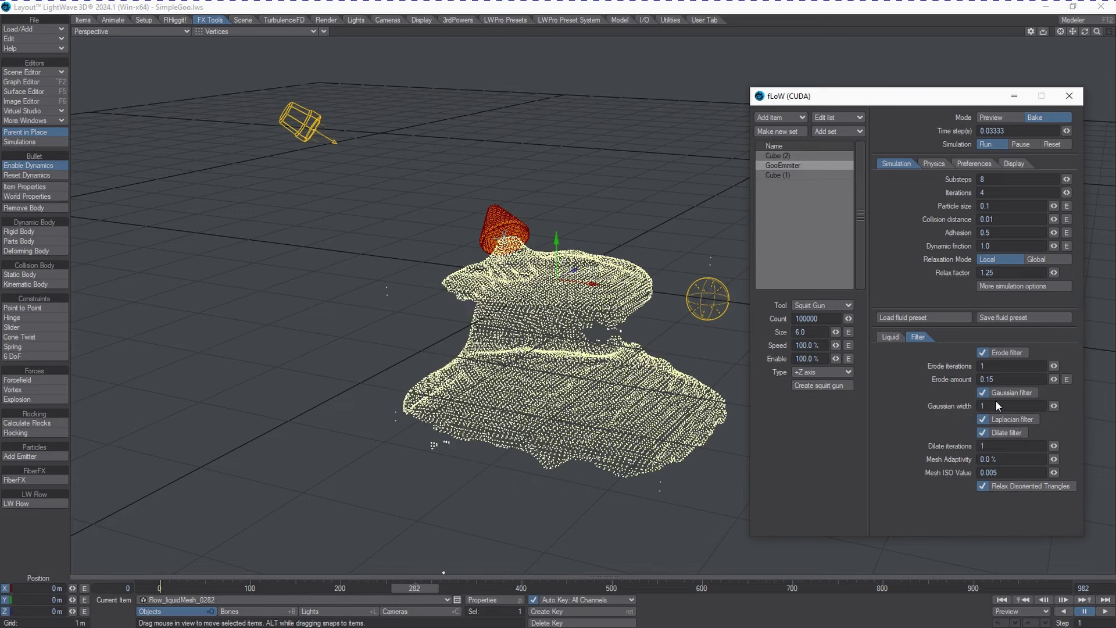
Set the Erode amount to 1.0 to test an extreme erosion of the liquid mesh
left_click(994, 379)
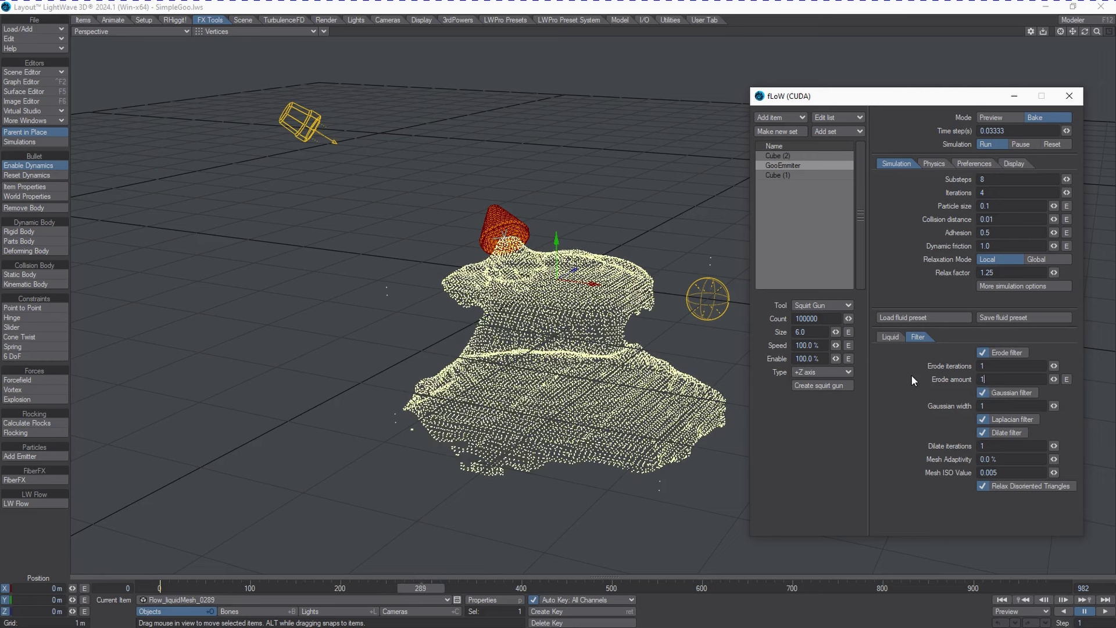
type("1.0")
key("Tab")
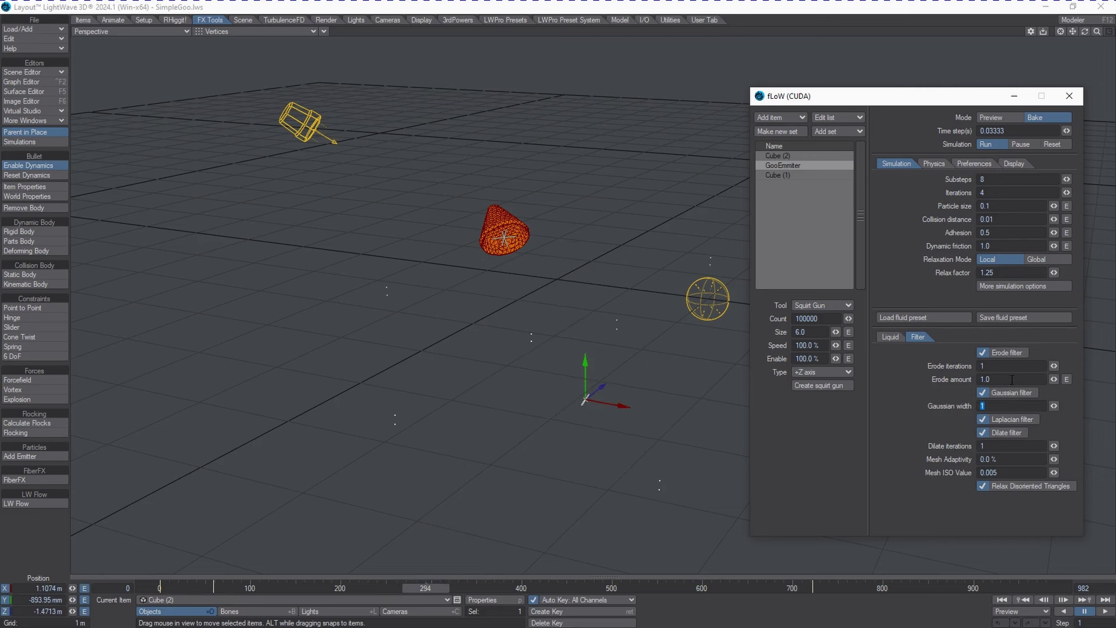
Lower the Erode amount to 0.25 and further down to 0.05
left_click(1011, 379)
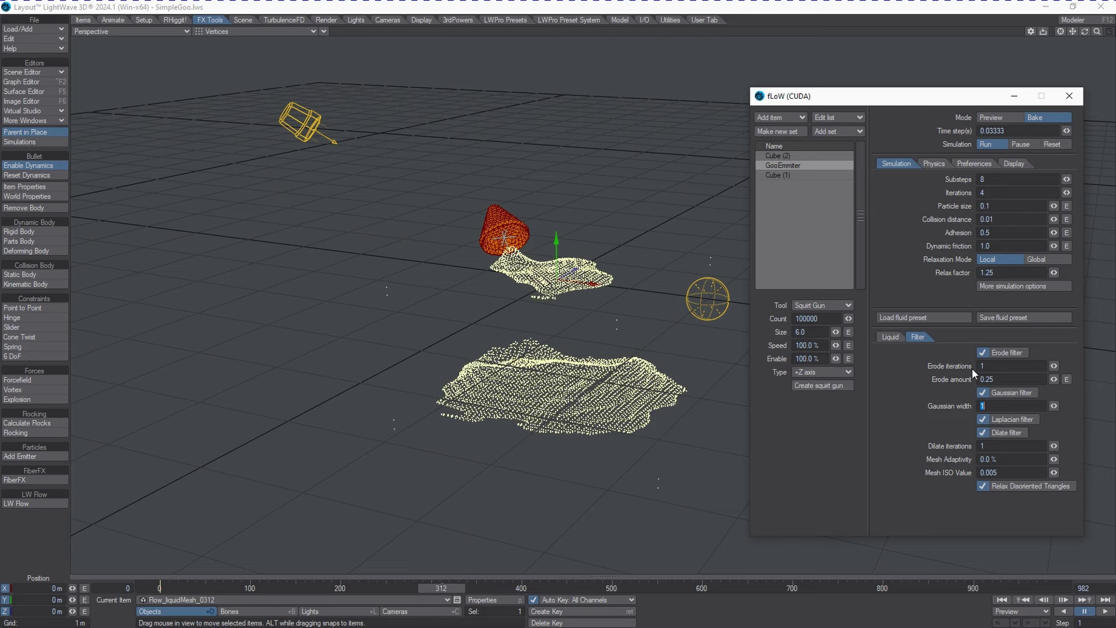
key("BackSpace")
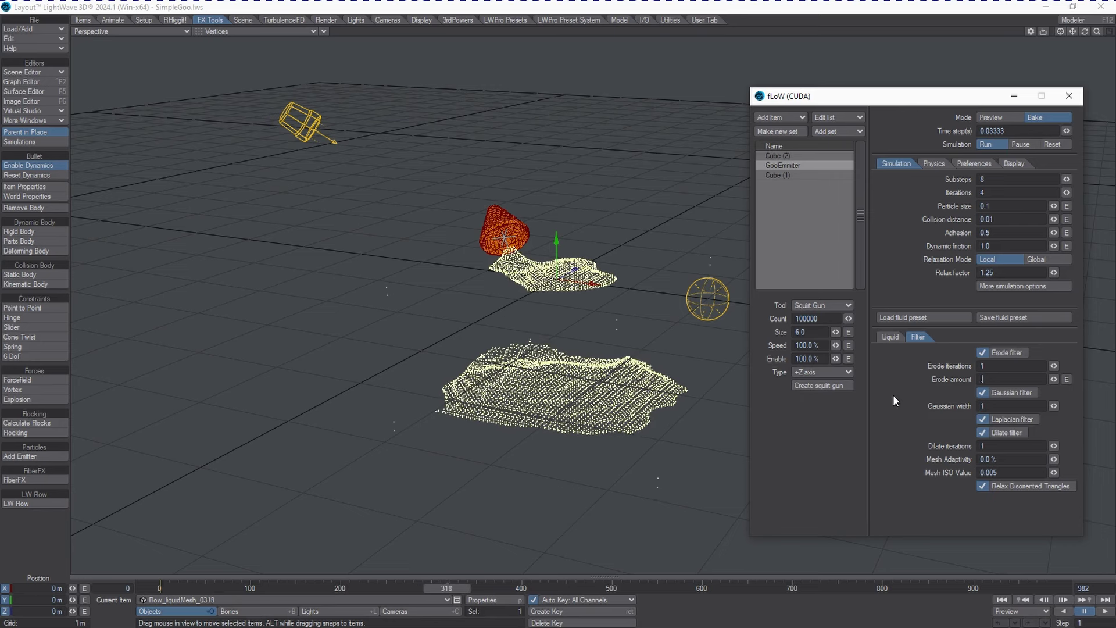
type(".05")
key("Tab")
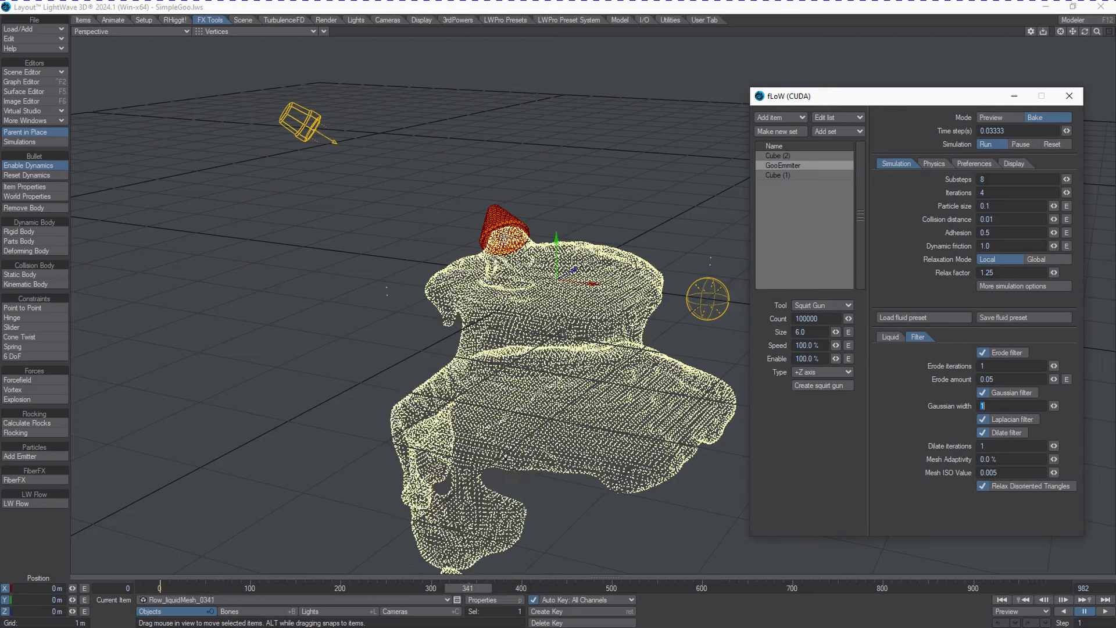
Open the gooey preset's liquid parameters and the additional simulation options for review
left_click(889, 340)
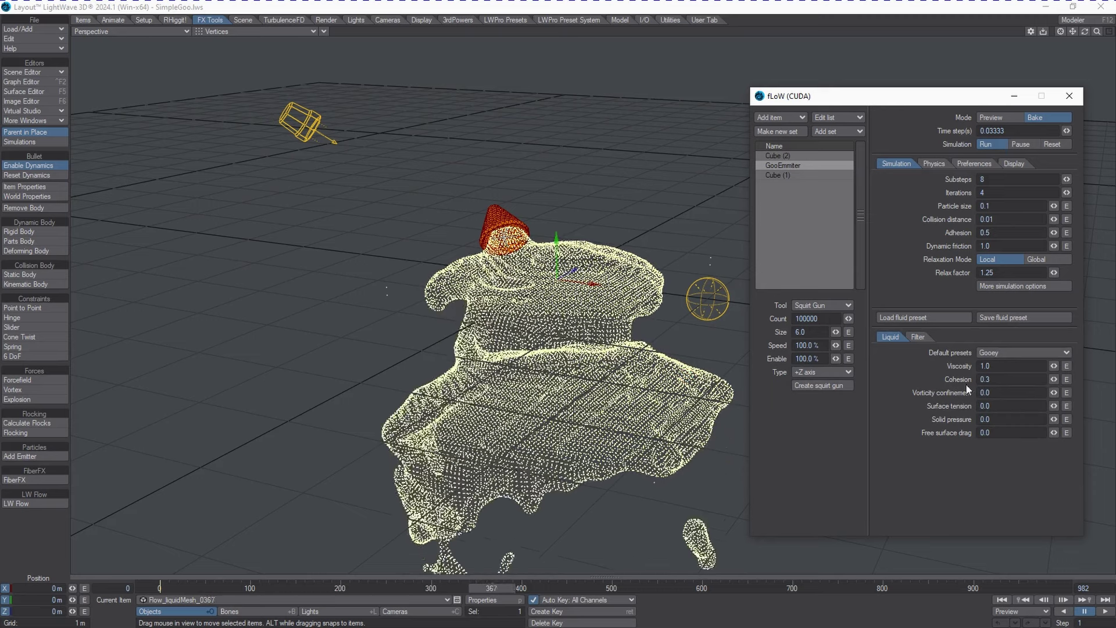
left_click(1023, 286)
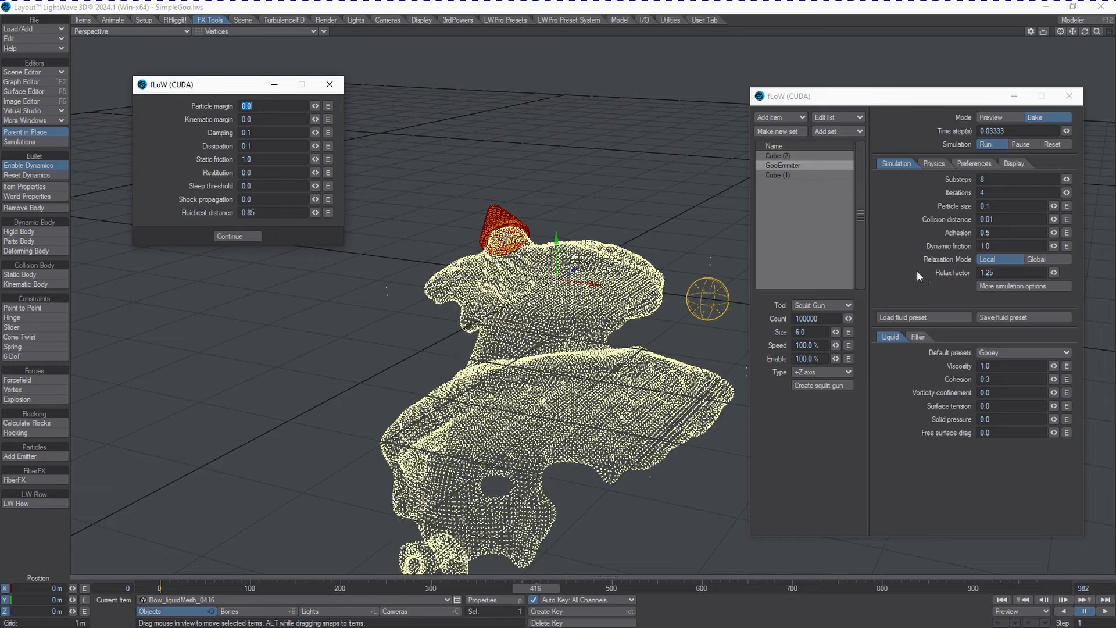
left_click(911, 248)
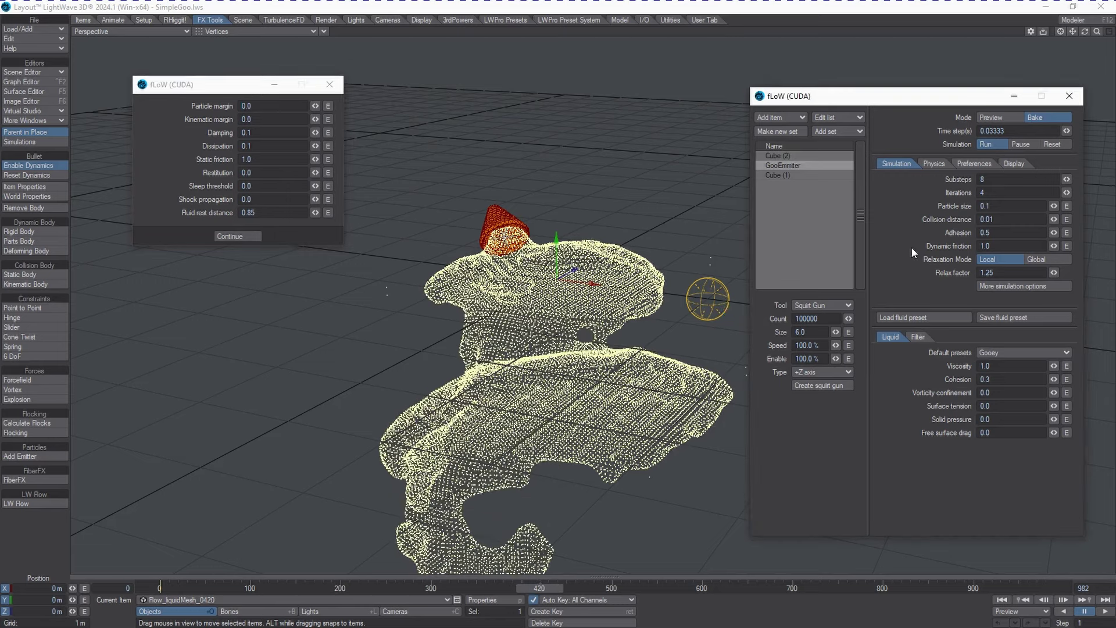